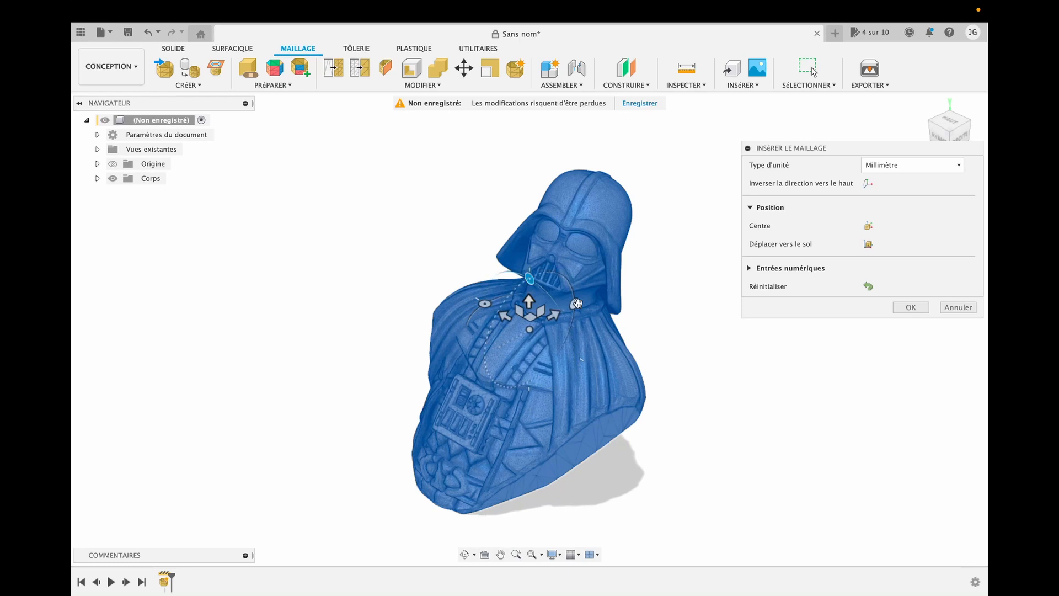
Reorient the bust mesh about its origin and complete its insertion with millimetre units
drag(482, 306, 486, 358)
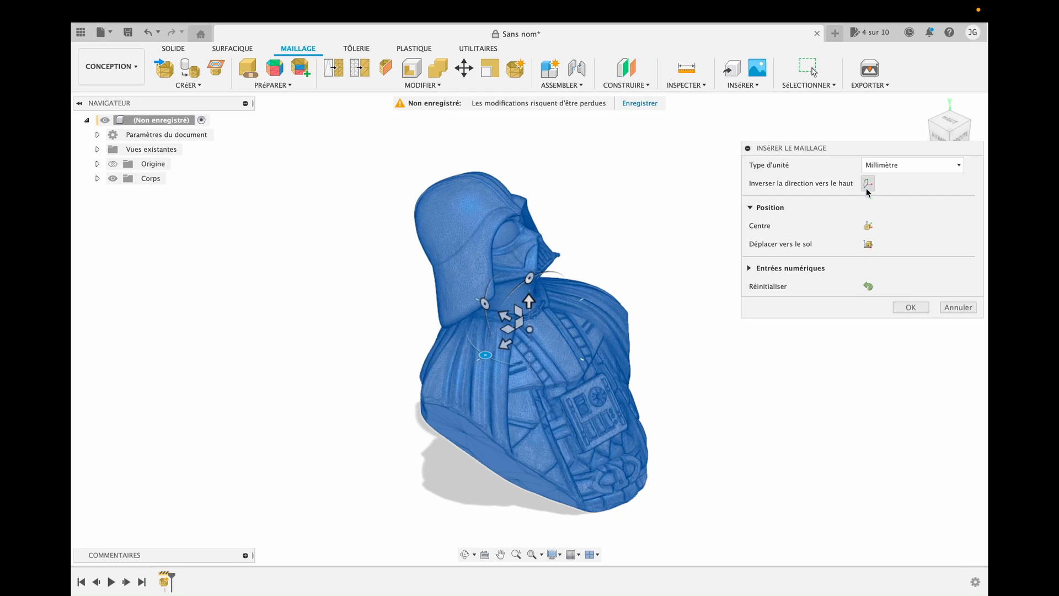
click(868, 245)
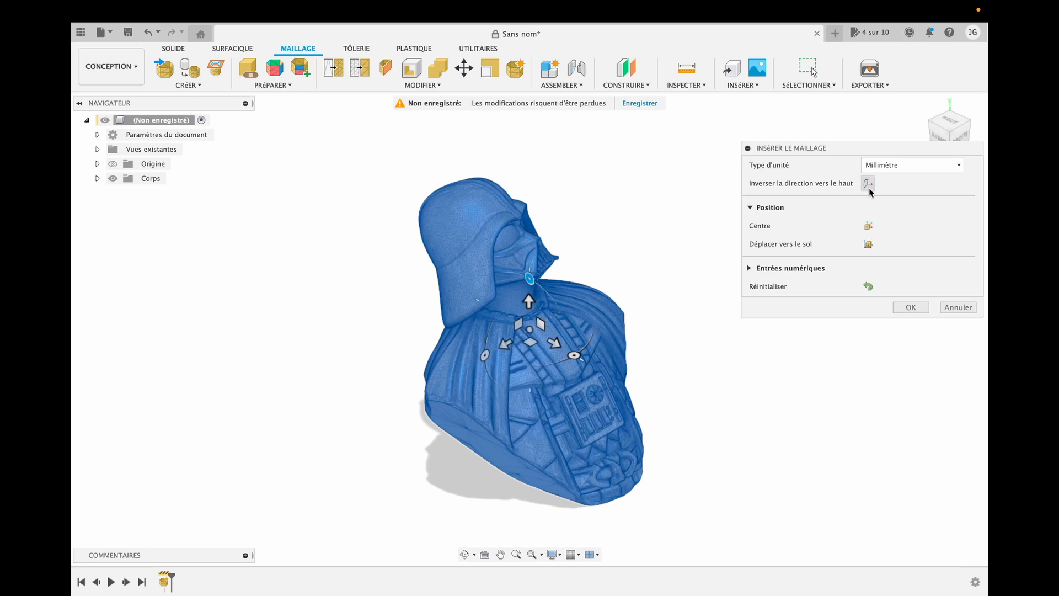
click(911, 308)
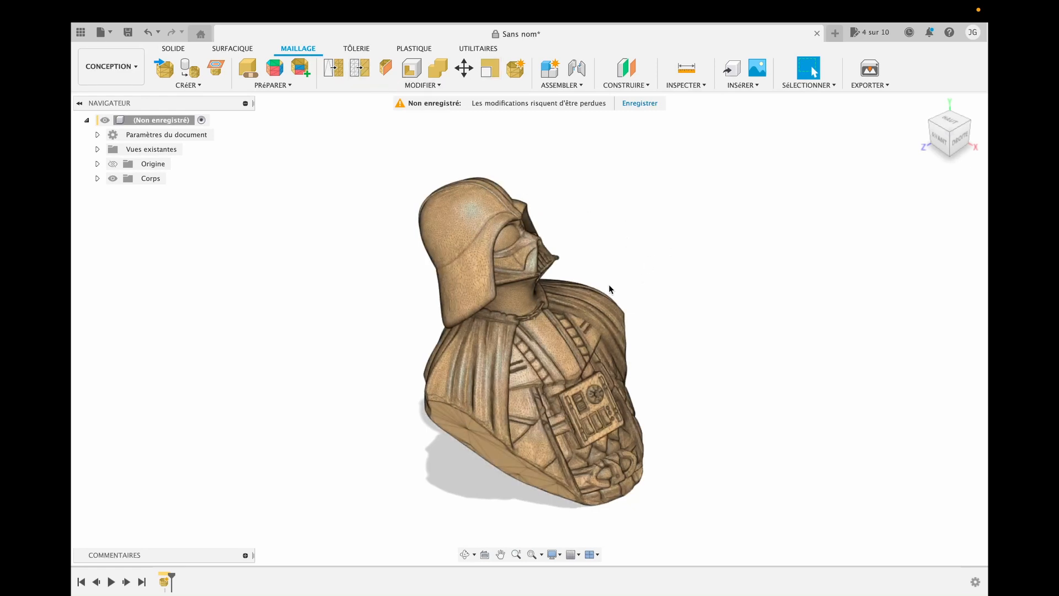
Set up a Reduce operation on the bust mesh by number of faces, with Uniform remeshing, 3030 faces and the preview enabled
click(359, 67)
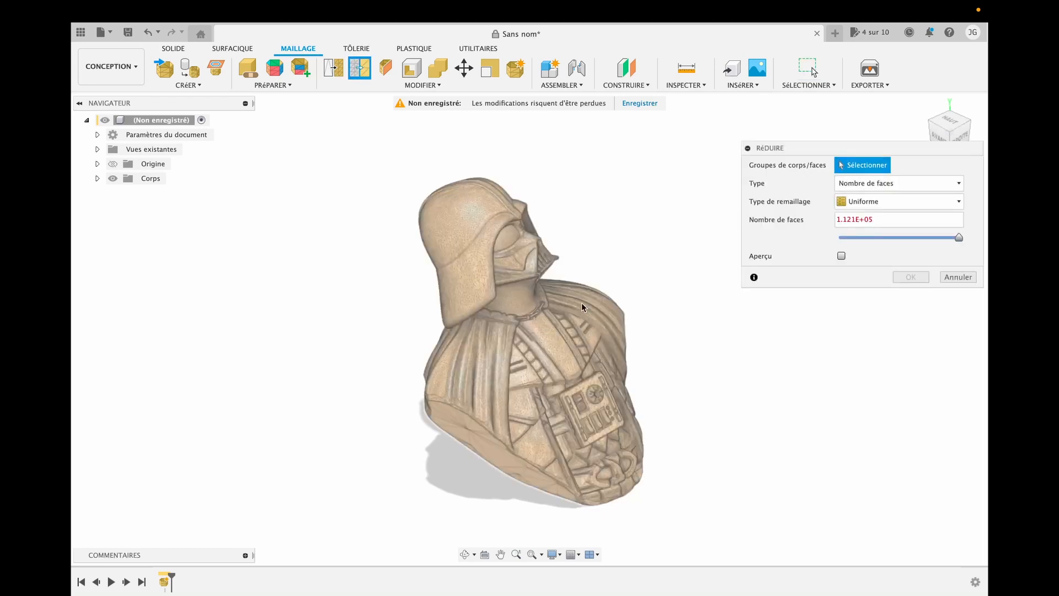
click(568, 316)
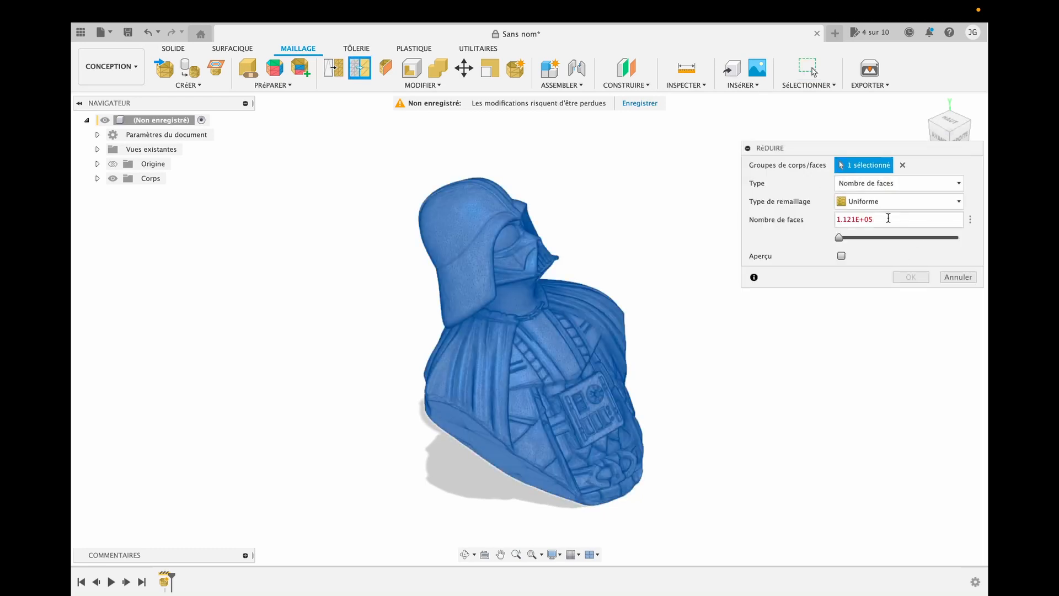
click(873, 202)
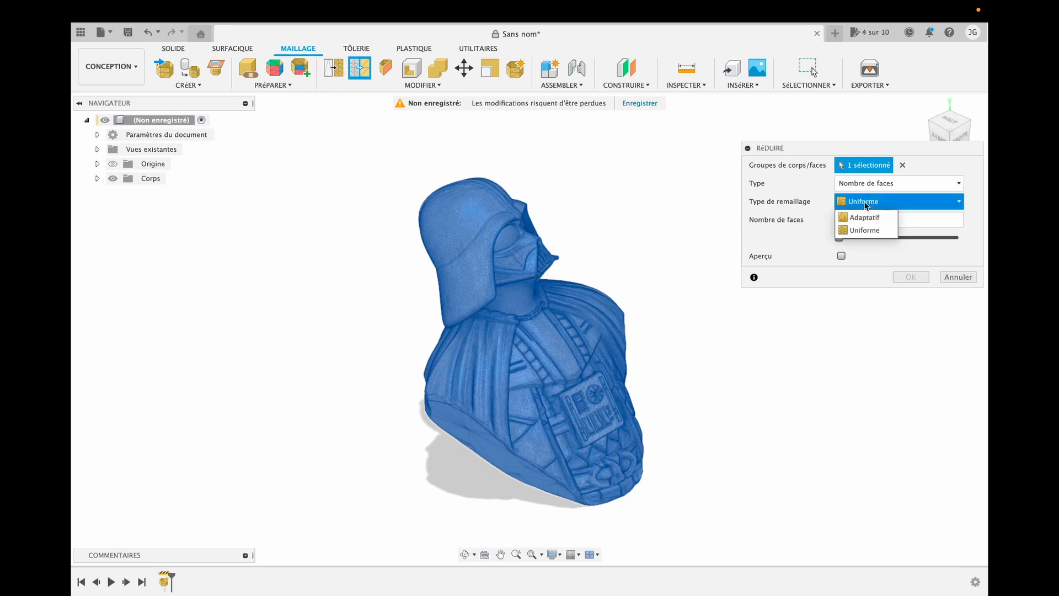
click(865, 204)
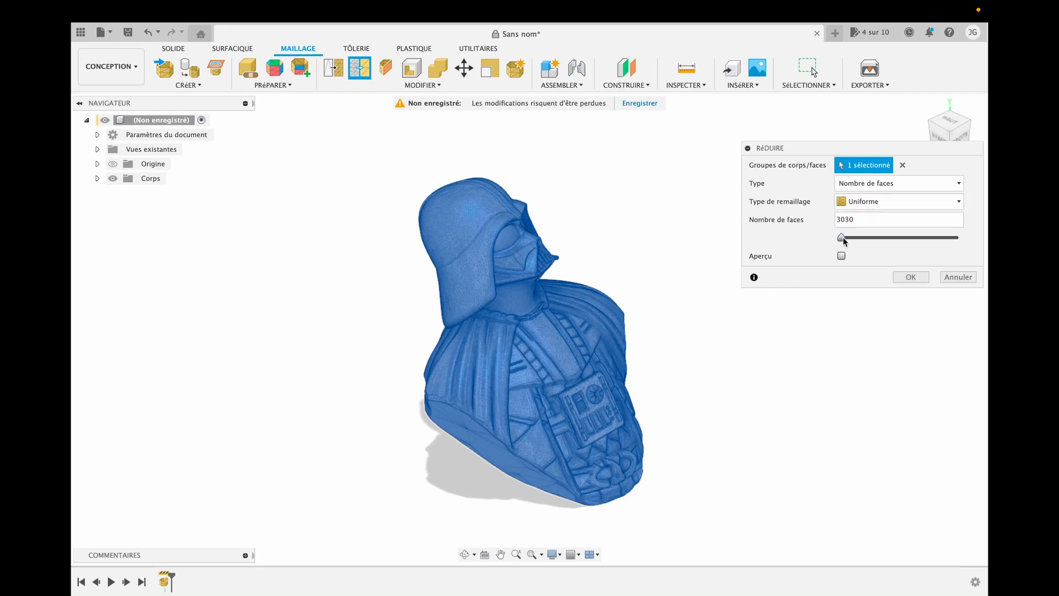
click(842, 256)
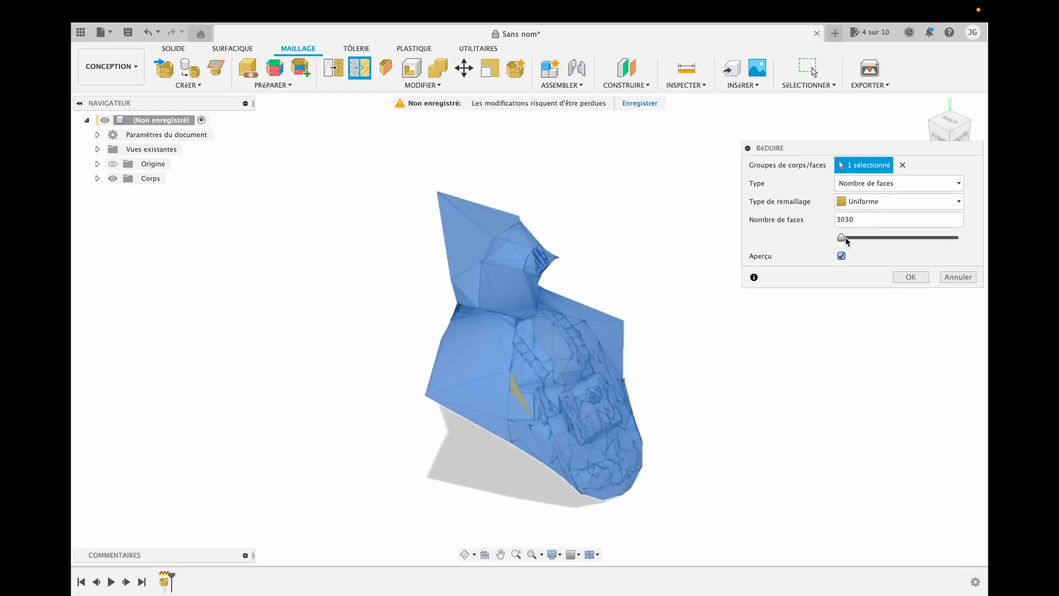
Raise the previewed face count to about 41665 and apply the mesh reduction
drag(842, 241, 869, 241)
click(878, 238)
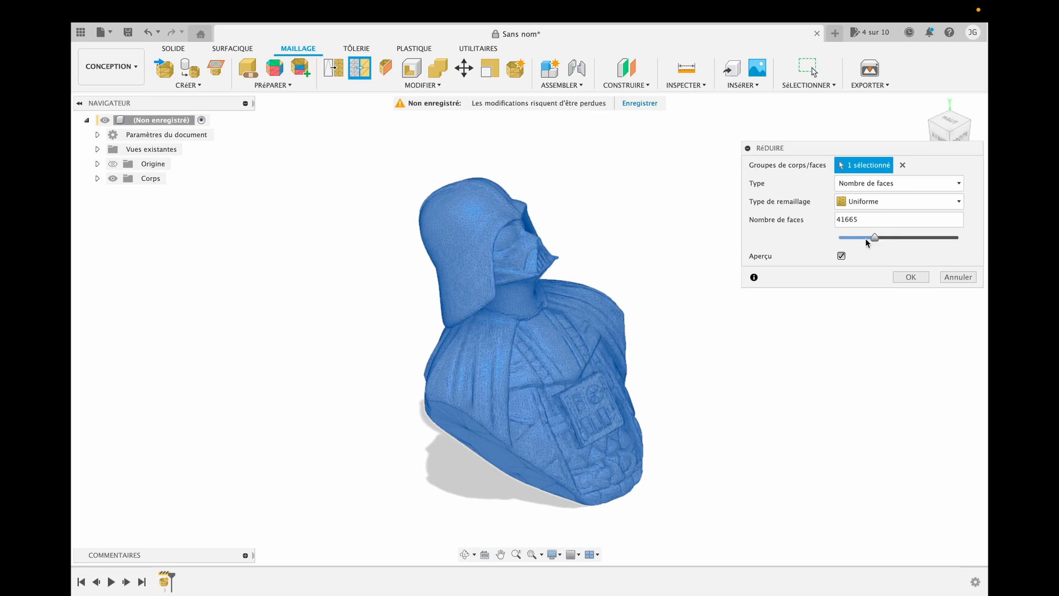
click(866, 238)
click(912, 277)
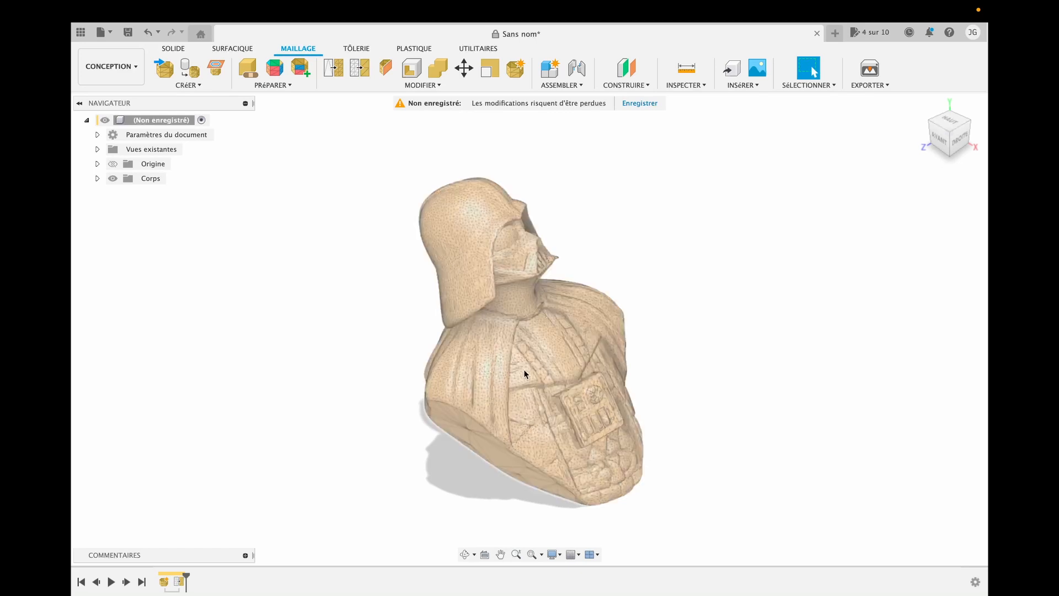
Convert the reduced bust mesh into a solid body using the Parametric operation
click(438, 85)
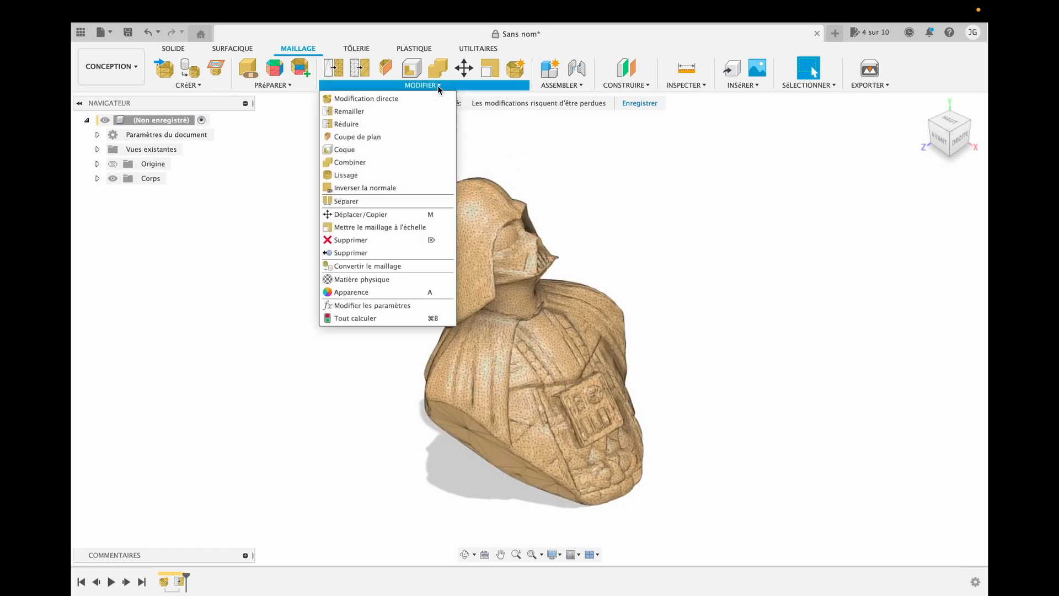
click(375, 265)
click(476, 224)
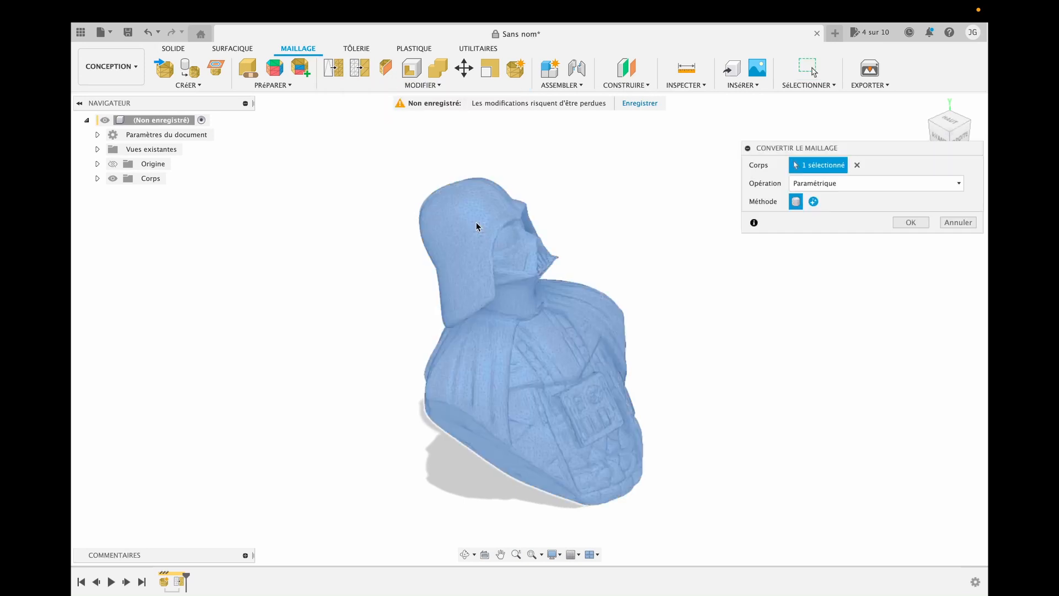
click(911, 223)
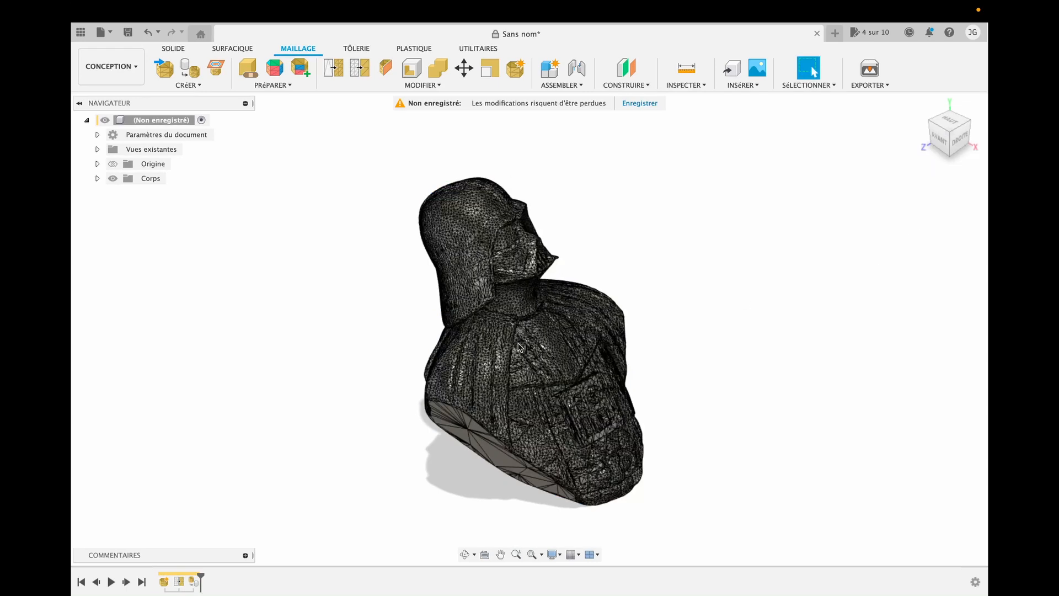
Create an offset construction plane at -10 mm from the horizontal origin plane
click(179, 49)
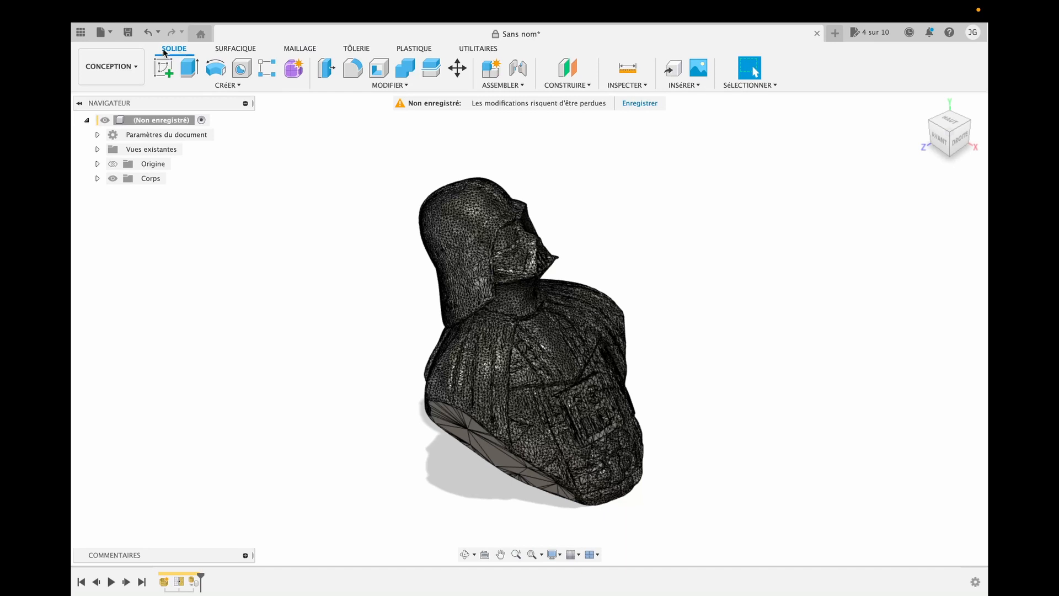
click(564, 88)
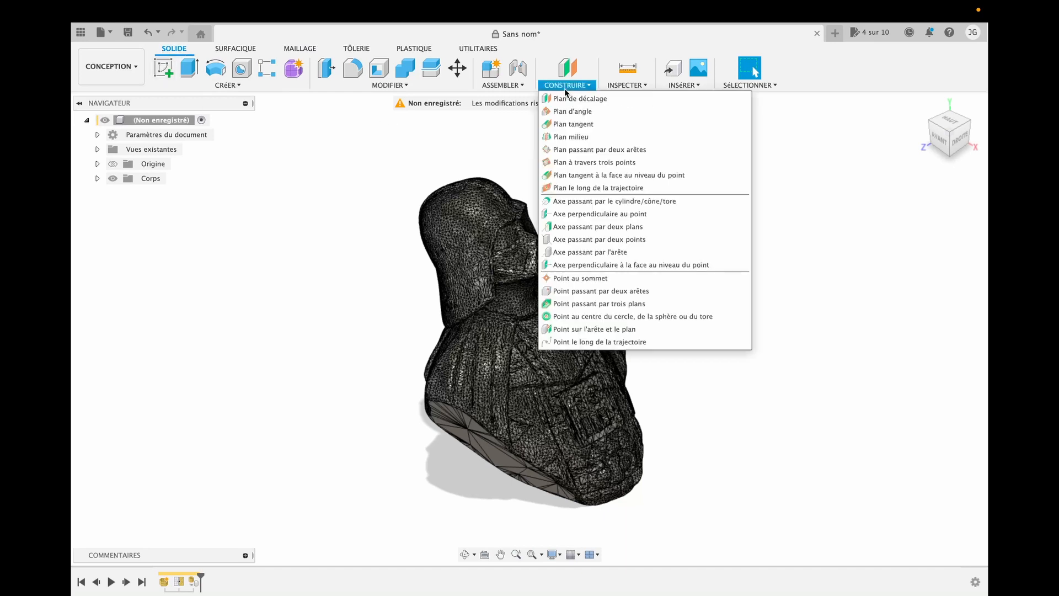
click(576, 100)
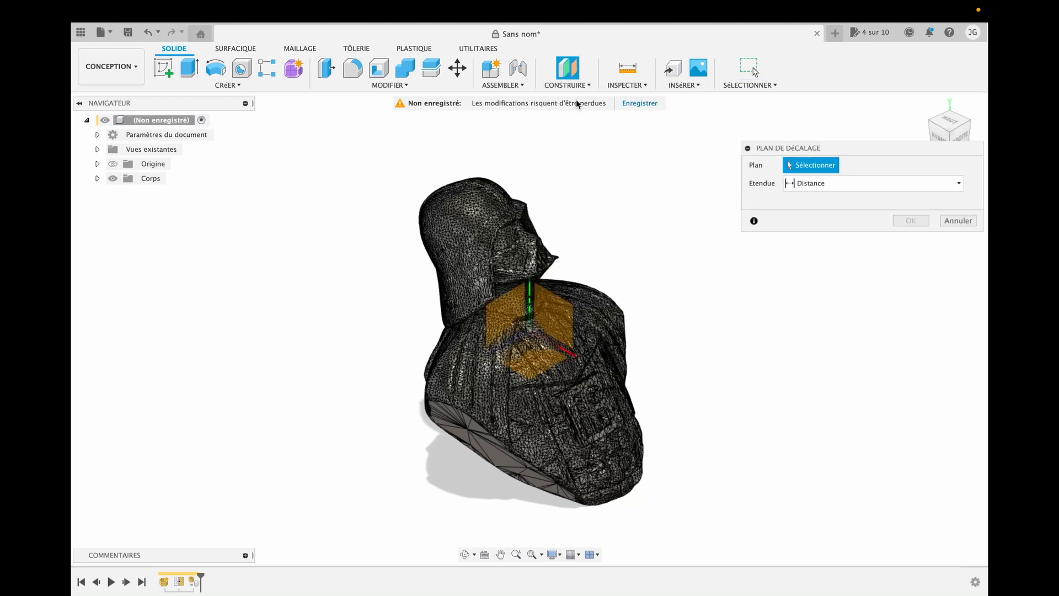
click(540, 366)
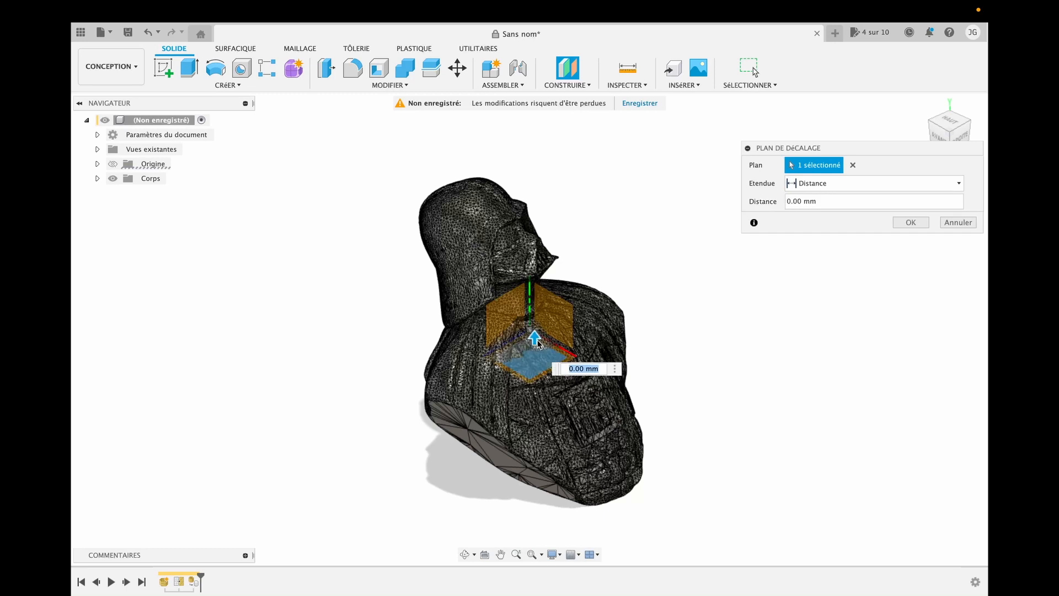
drag(535, 339, 536, 353)
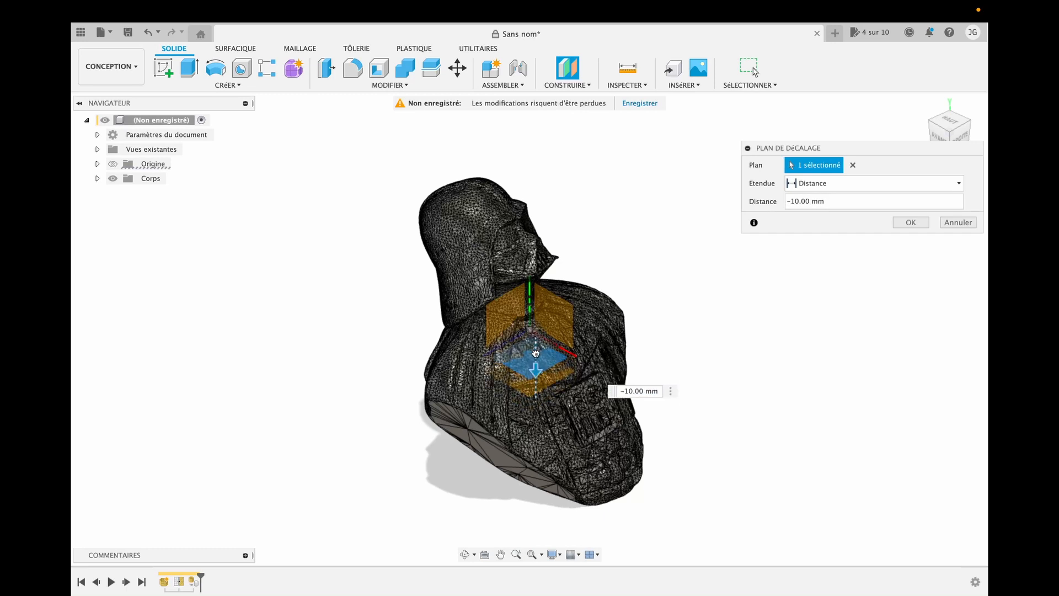
click(906, 223)
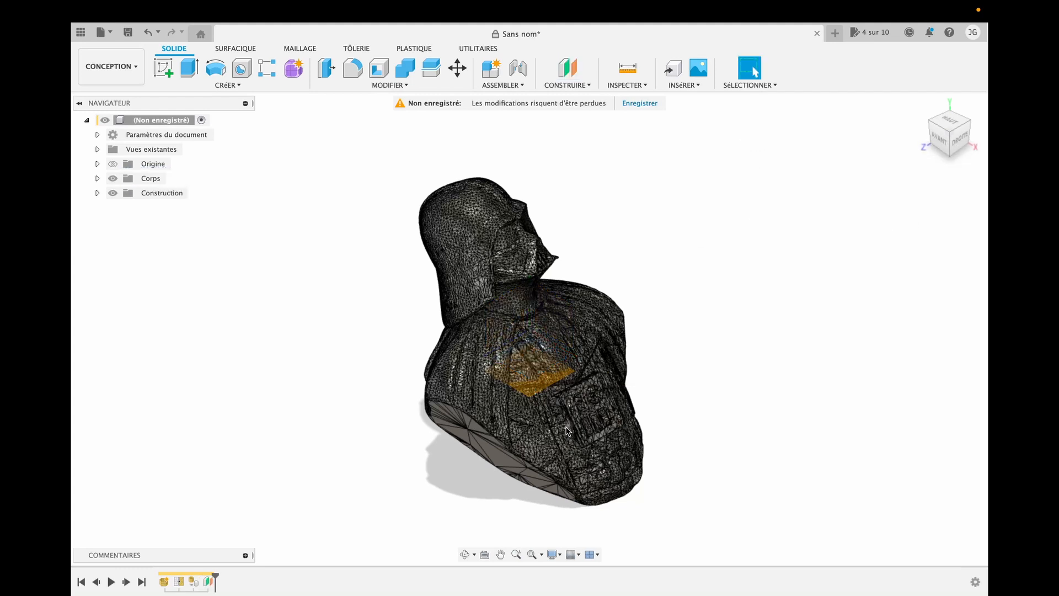
Split the bust body with the horizontal offset plane as the splitting tool
shift+middle_drag(502, 458, 482, 435)
key(Escape)
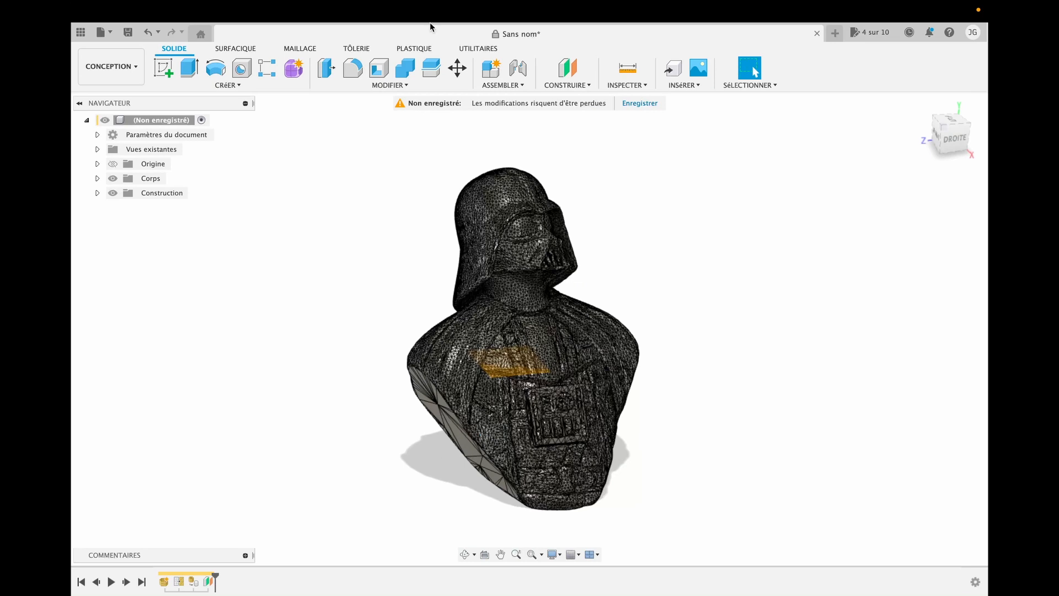
click(432, 70)
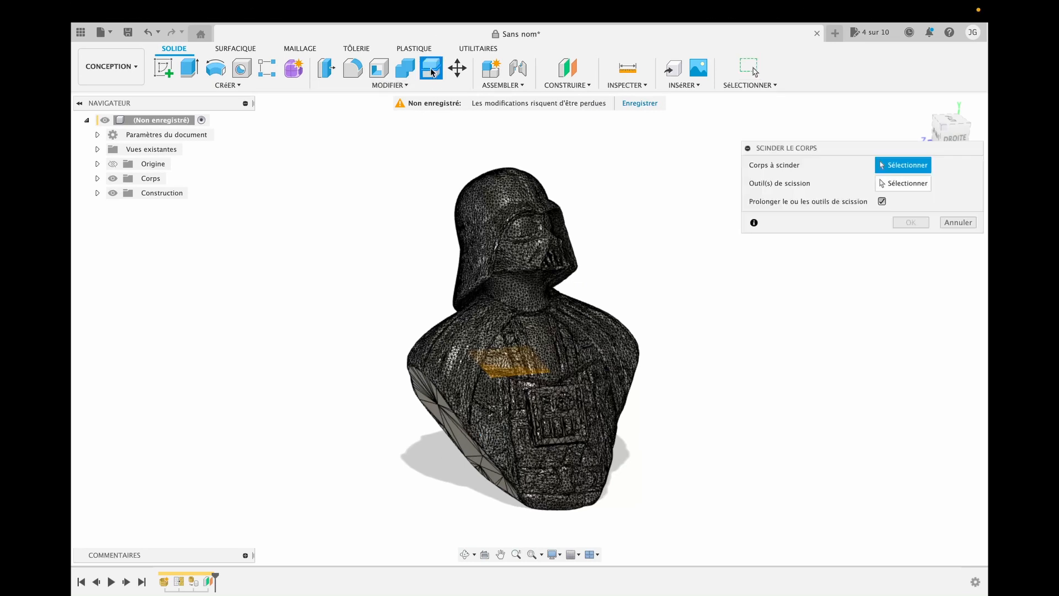
click(531, 220)
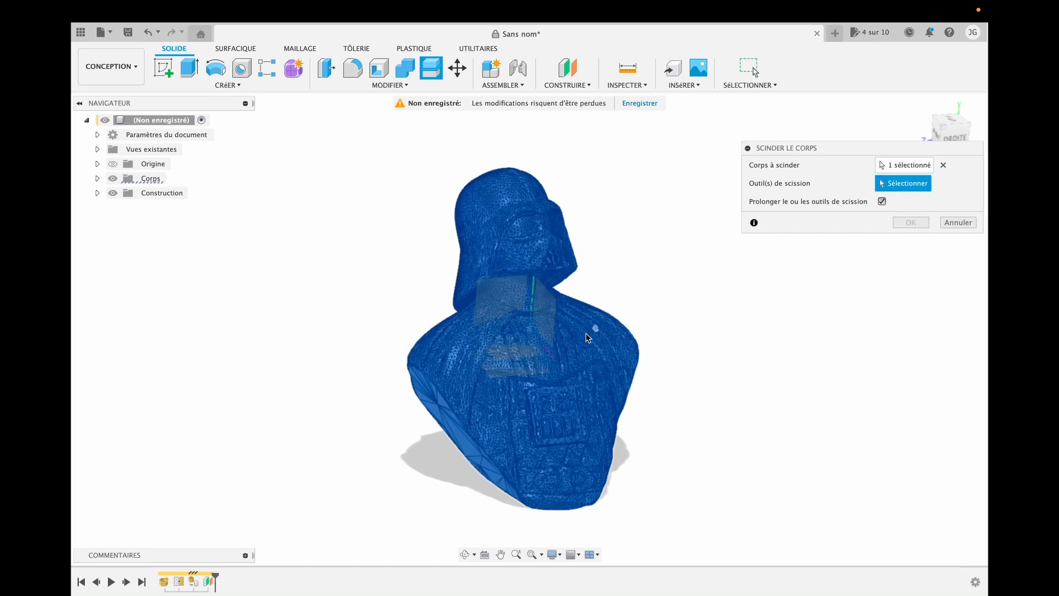
click(509, 373)
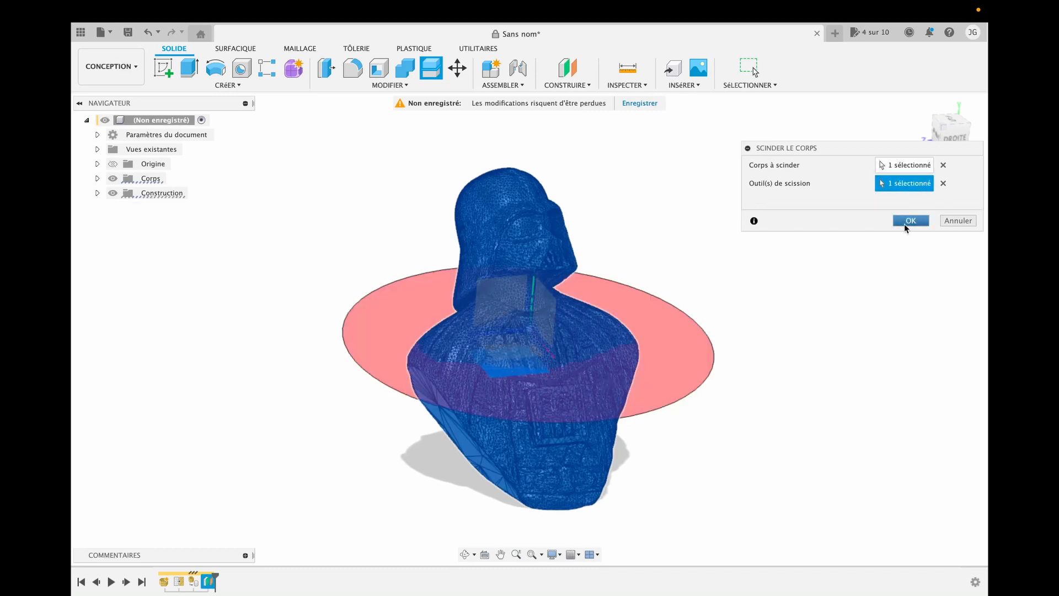
click(905, 223)
Hide the lower part of the split bust and examine the remaining head and shoulders from several angles
click(97, 178)
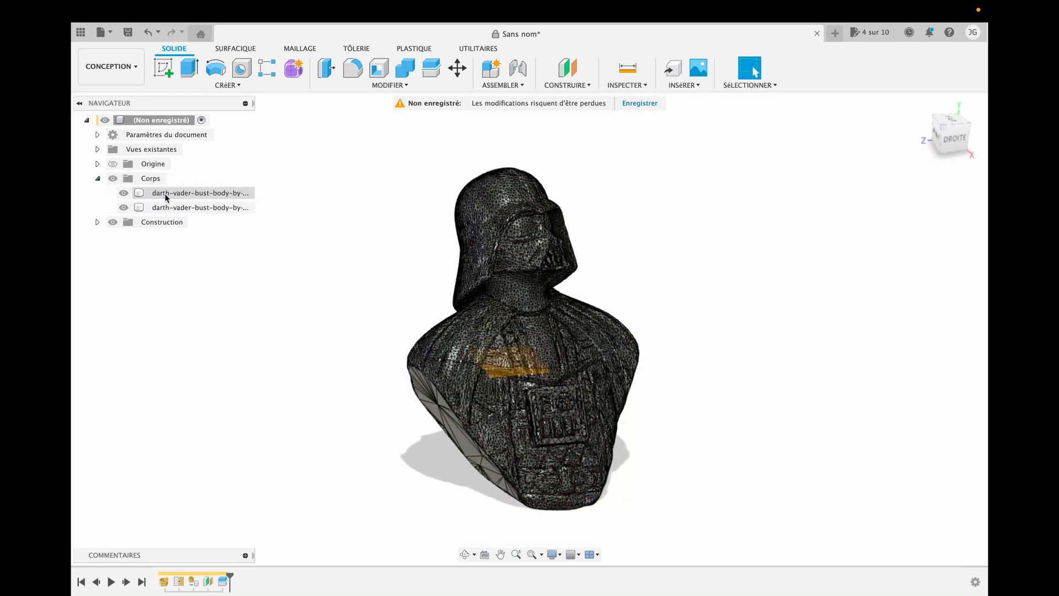
click(123, 192)
click(465, 553)
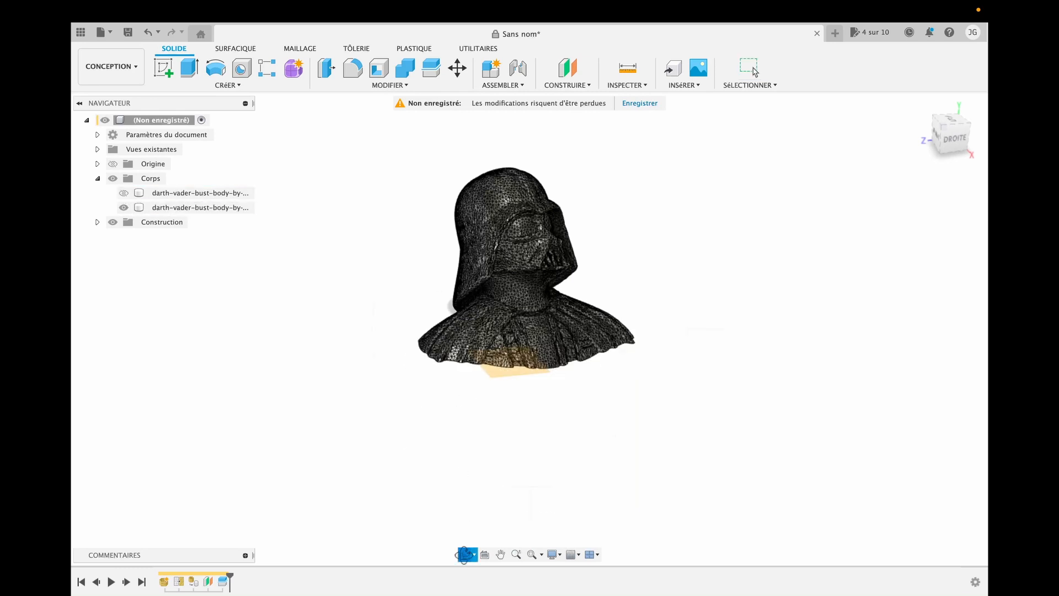
mouse_move(493, 436)
mouse_down()
mouse_move(491, 392)
mouse_move(469, 393)
mouse_move(509, 418)
mouse_move(501, 425)
mouse_up()
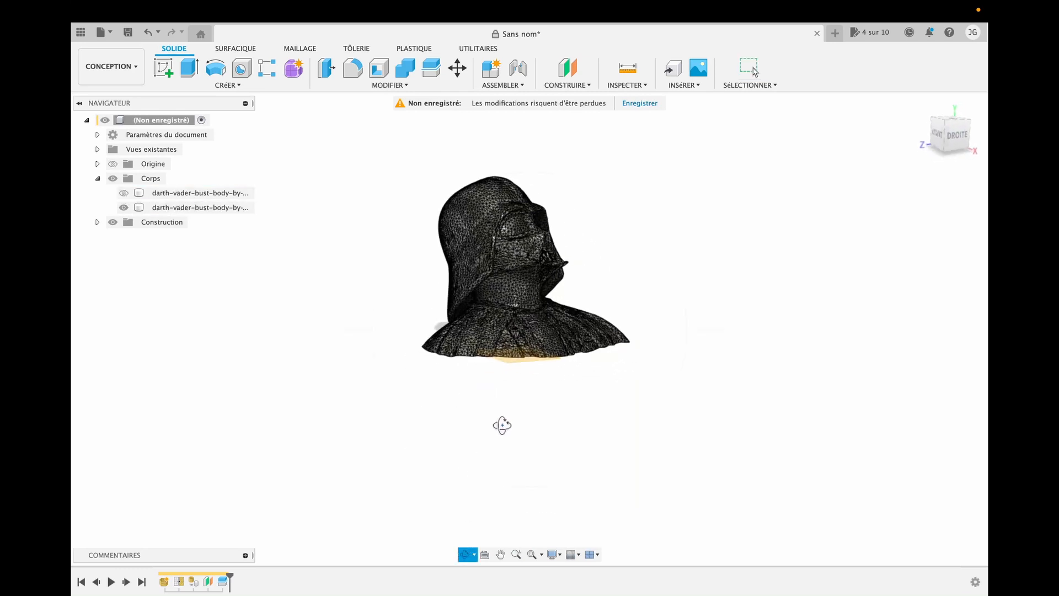
key(Escape)
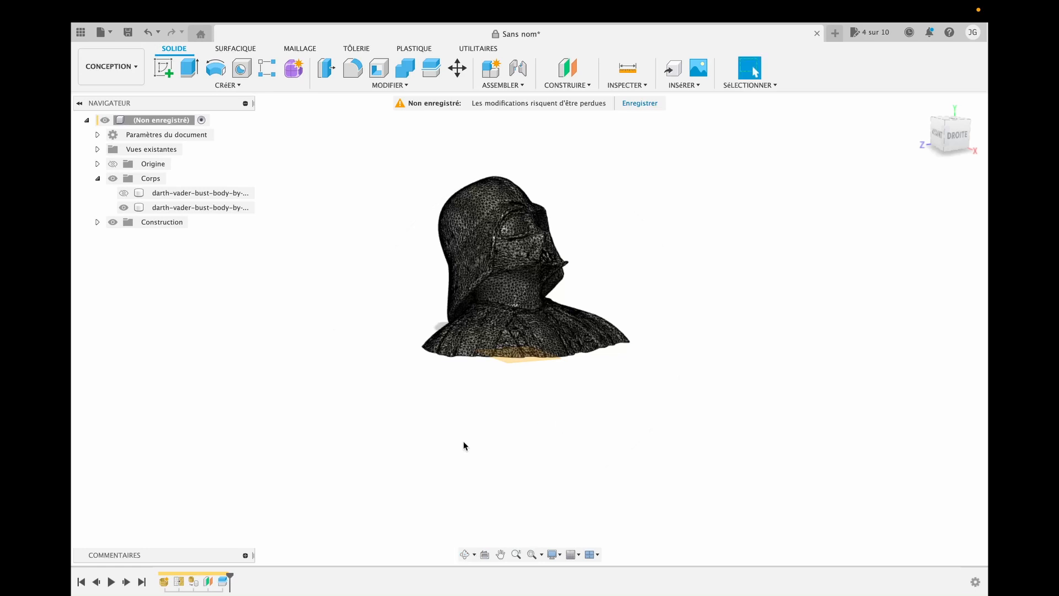
click(465, 554)
mouse_move(539, 372)
mouse_down()
mouse_move(520, 381)
mouse_move(532, 376)
mouse_up()
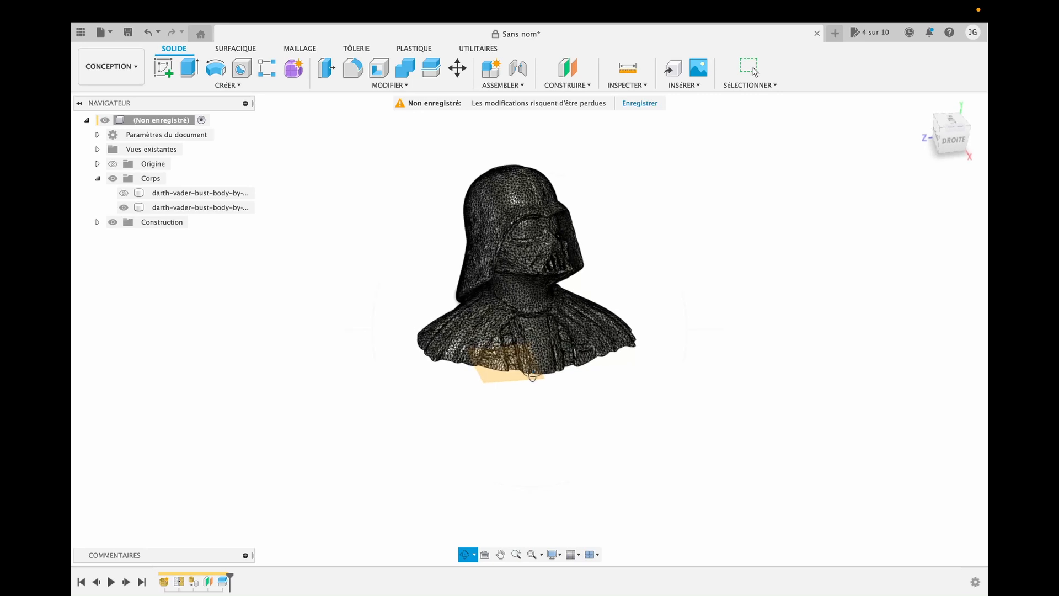
key(Escape)
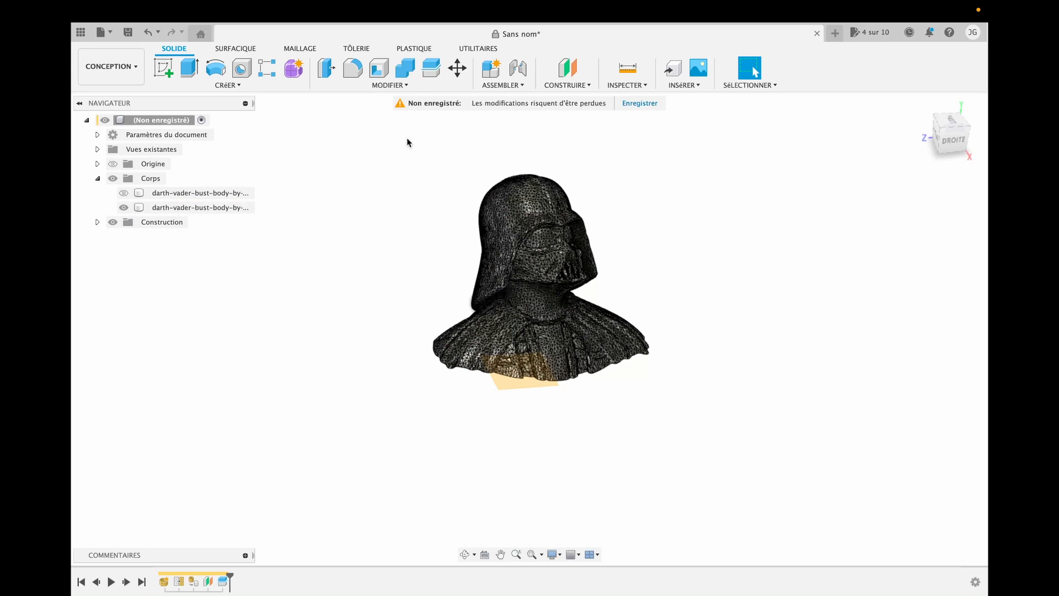
Create a second construction plane offset from the horizontal origin plane, well below the head and shoulders
click(588, 85)
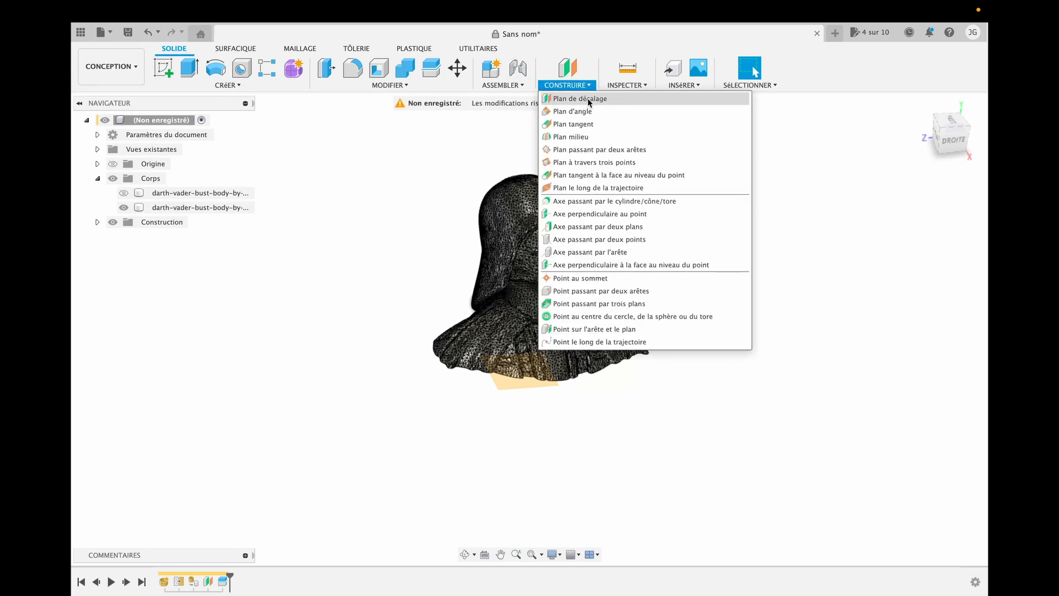
click(579, 99)
click(522, 361)
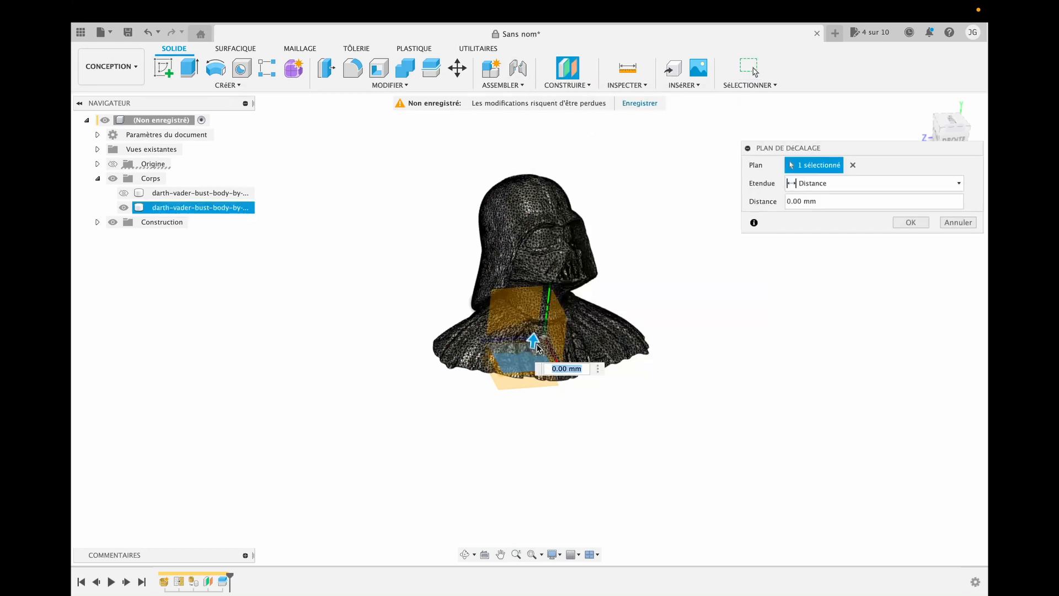
key(Return)
Start a sketch on the offset plane below the bust and hide the head and shoulders body
click(161, 70)
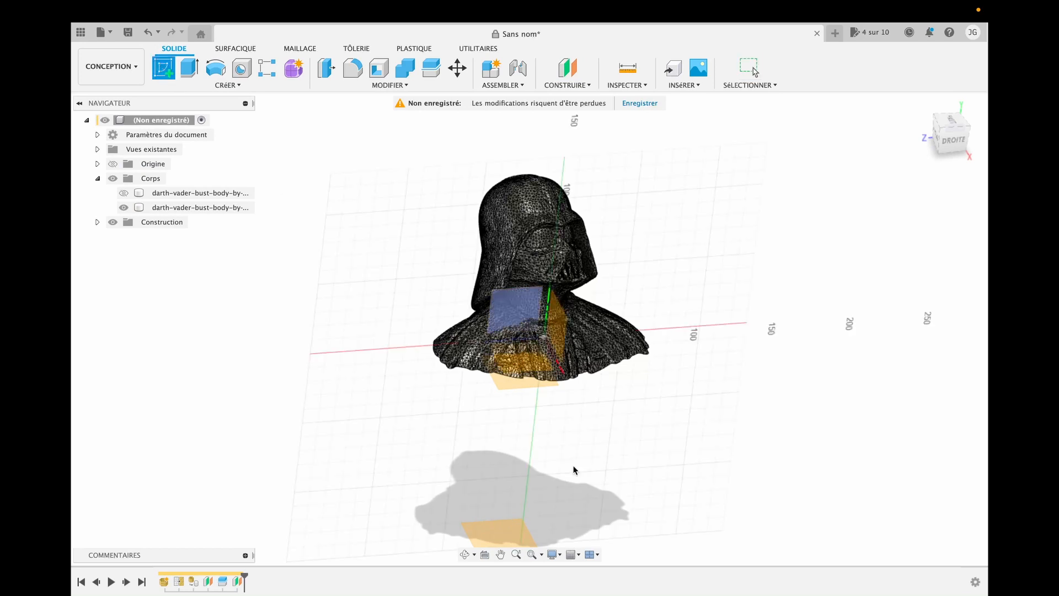
click(495, 534)
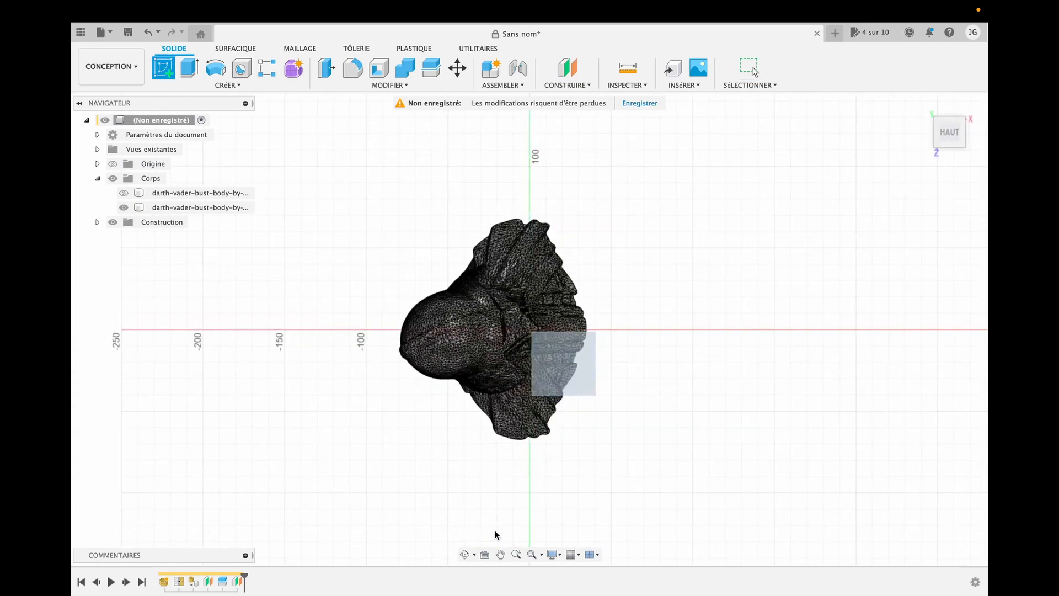
click(124, 207)
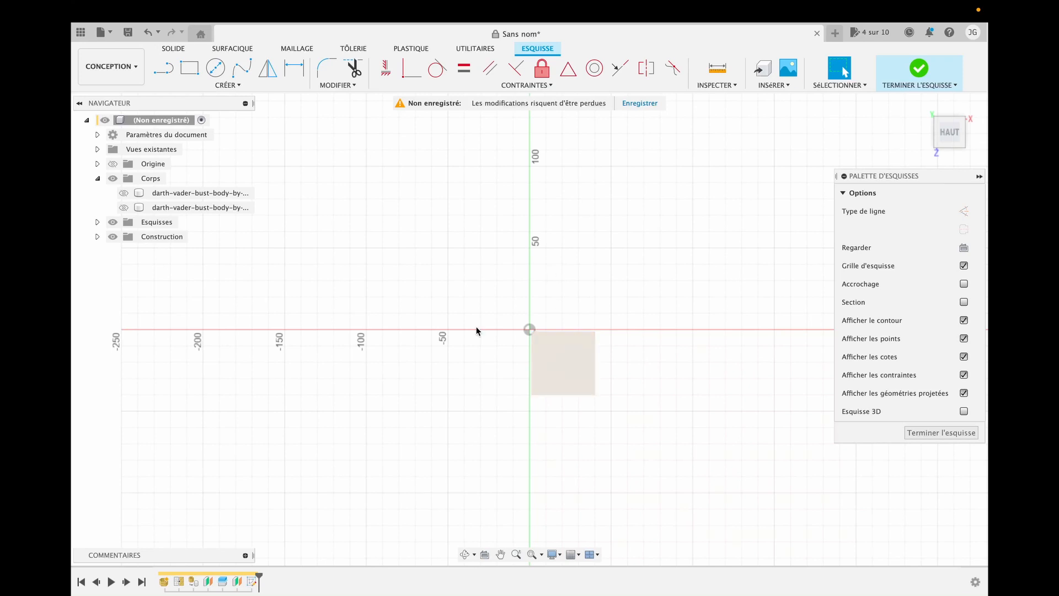
Draw a large center rectangle starting from the sketch origin
click(225, 84)
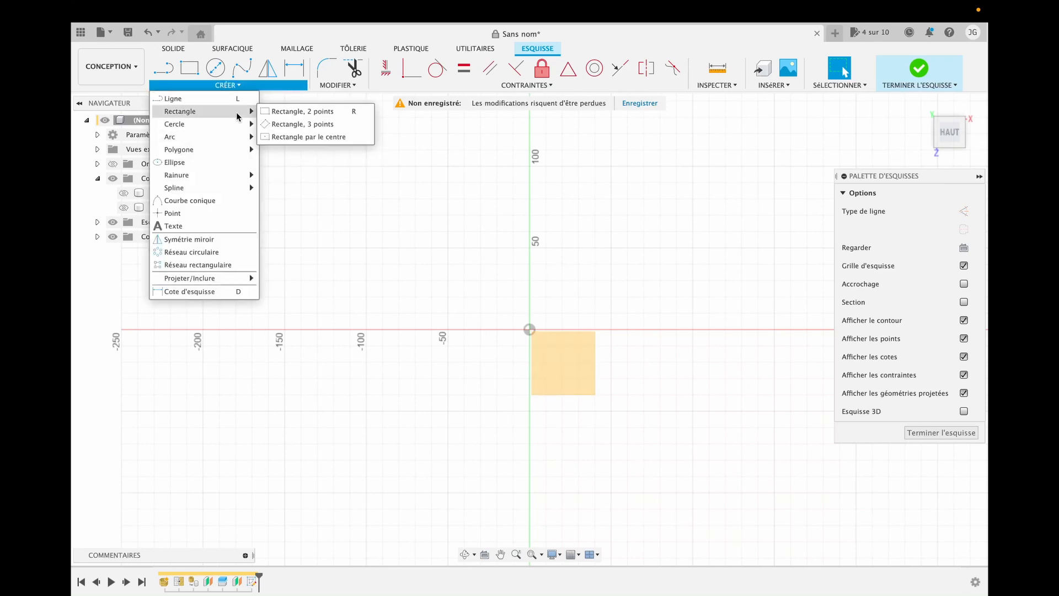
click(309, 137)
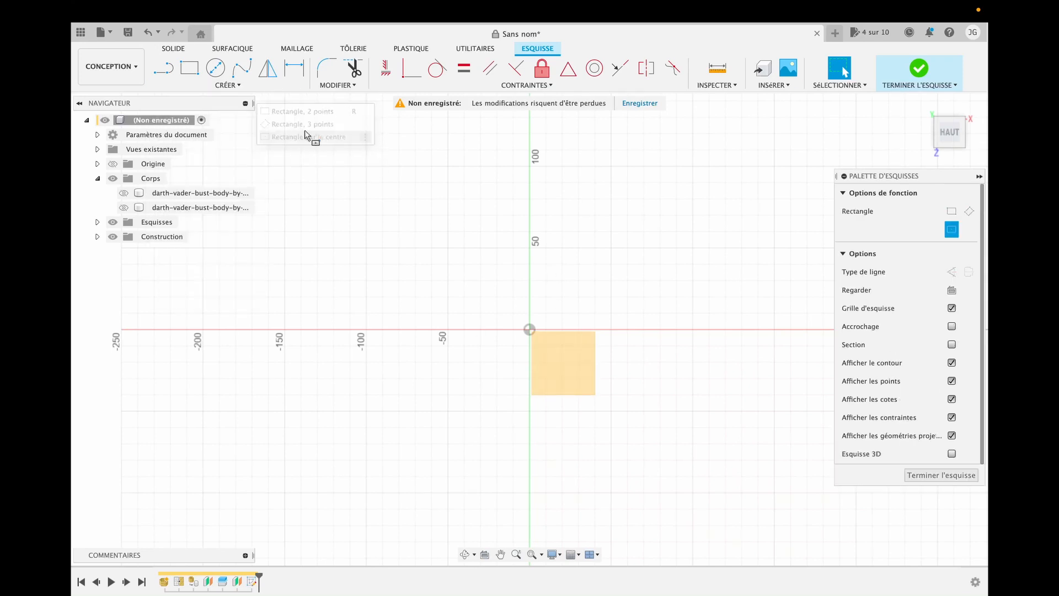
click(530, 329)
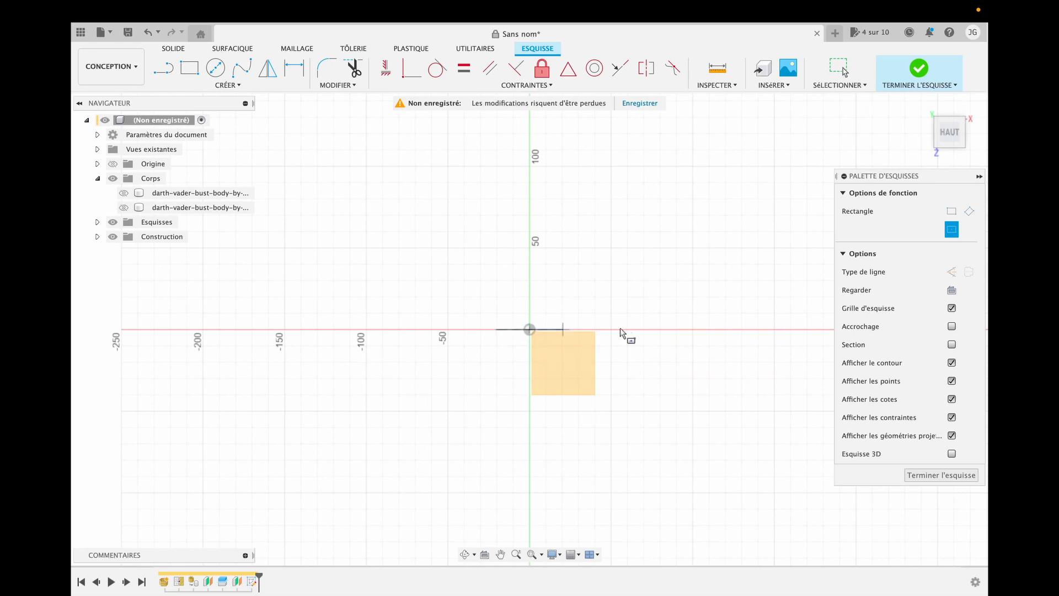
click(826, 168)
key(Escape)
Extrude the rectangle profile 150 mm upward as a new body
click(744, 259)
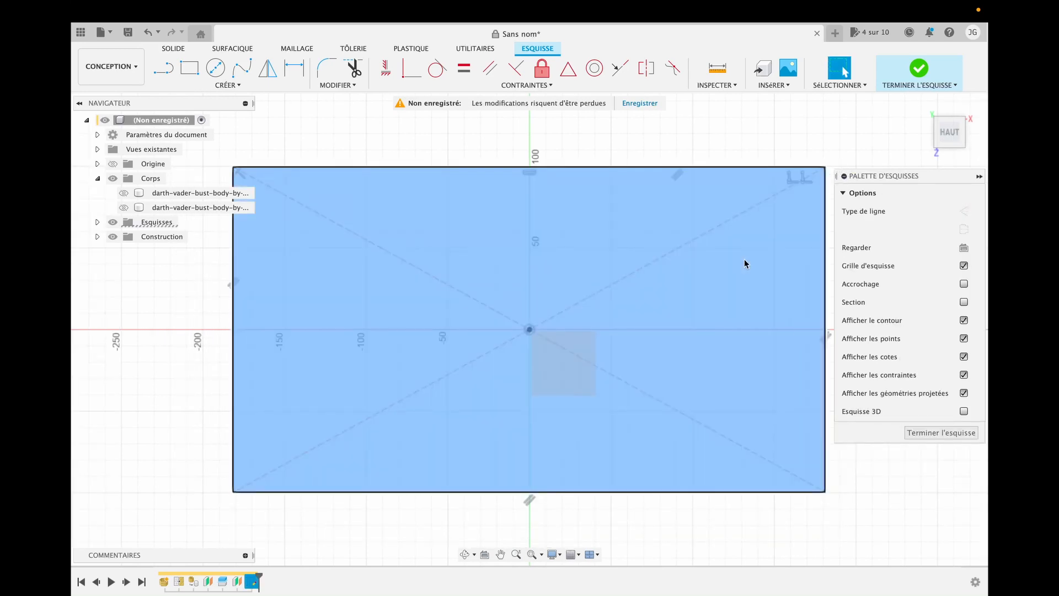
key(e)
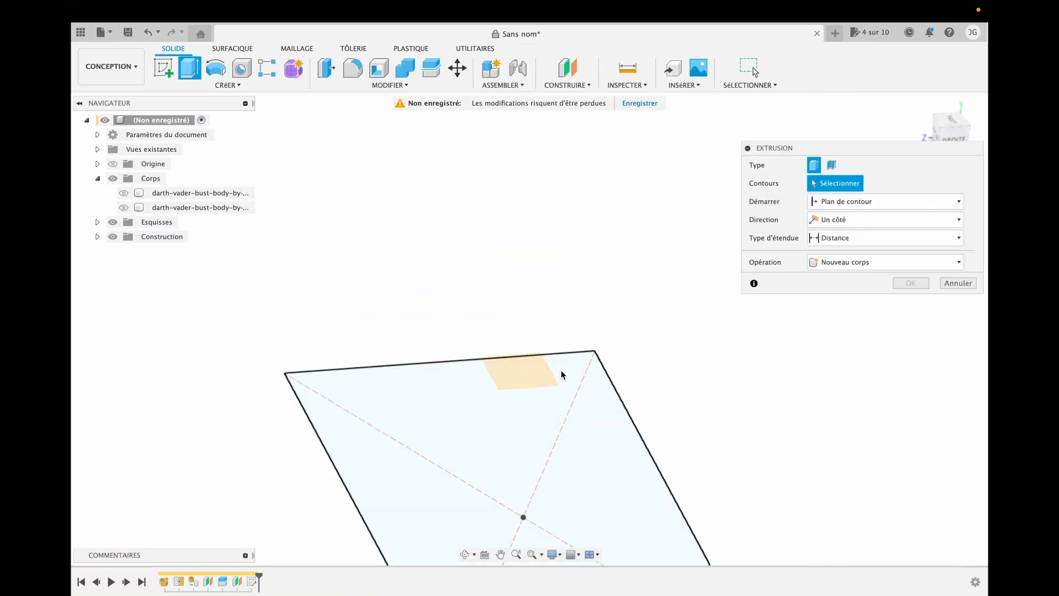
click(538, 459)
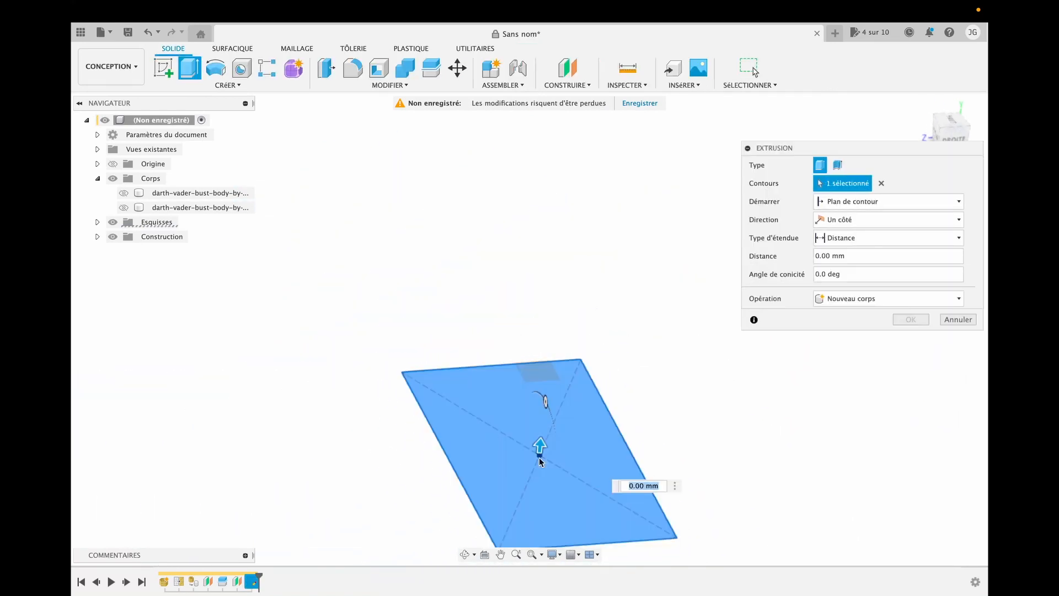
drag(541, 447, 544, 333)
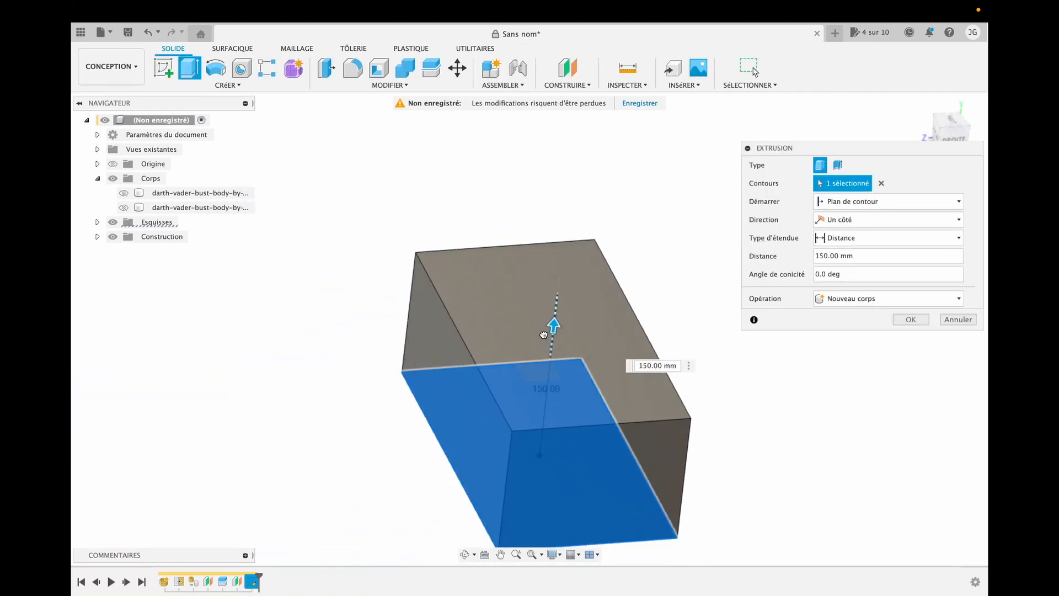
key(Return)
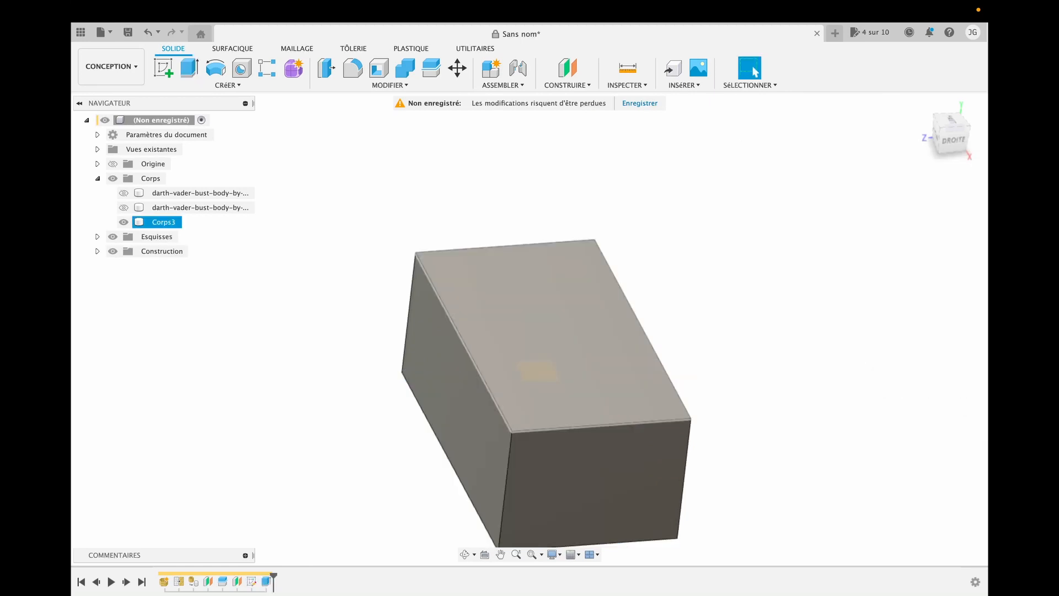
Show the head and shoulders body again and move the extruded block -50 mm along Z
click(124, 208)
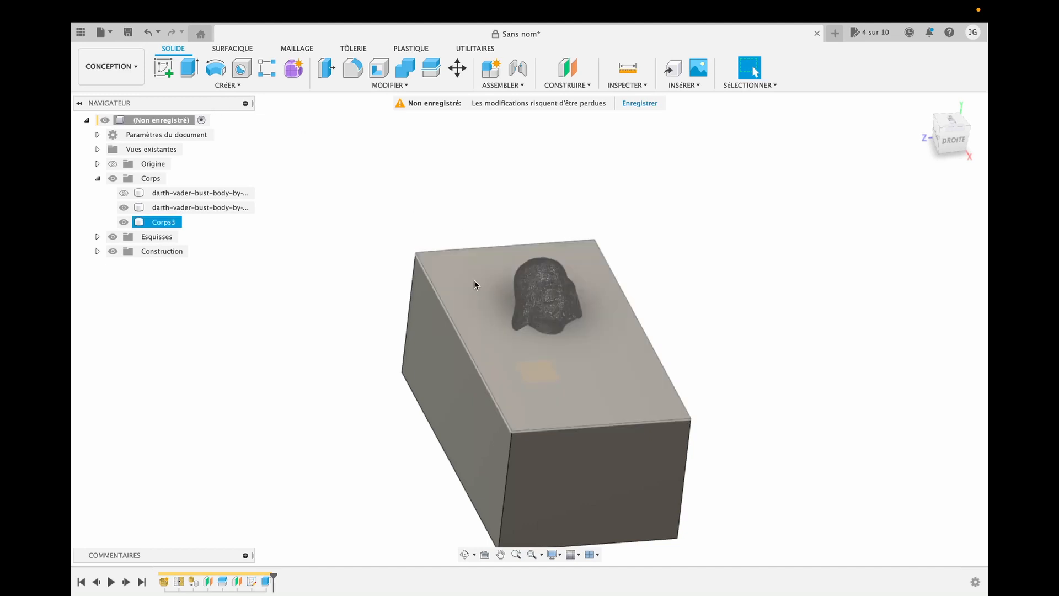
click(389, 85)
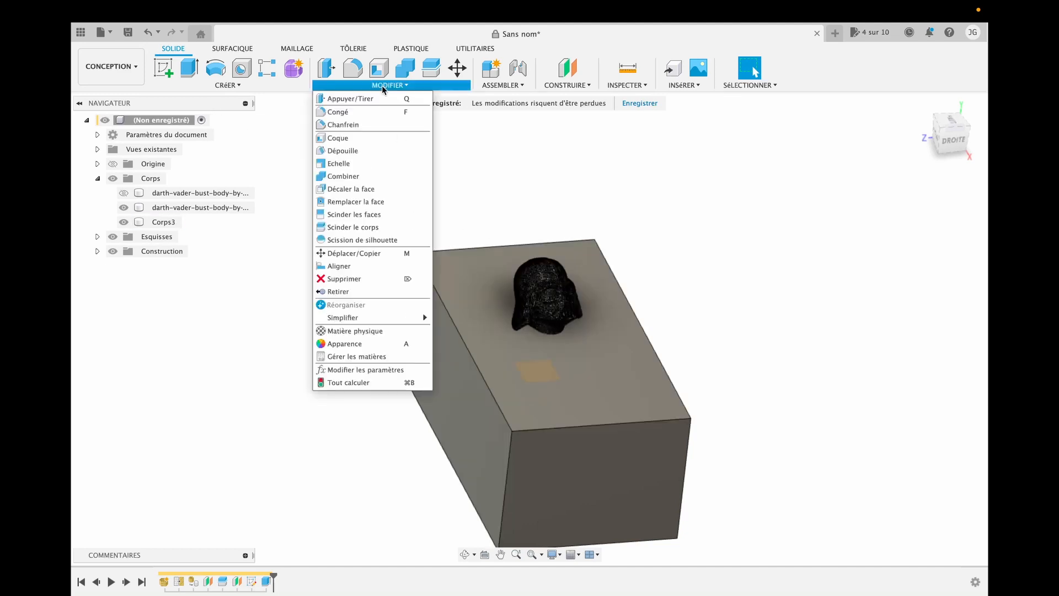
click(385, 253)
click(607, 359)
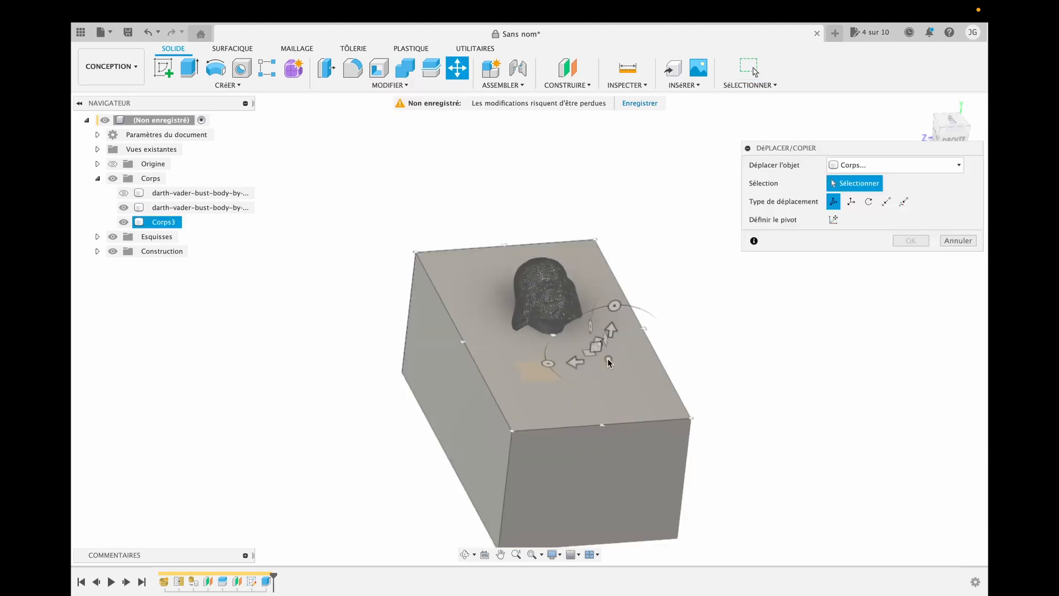
click(601, 350)
drag(601, 349, 594, 393)
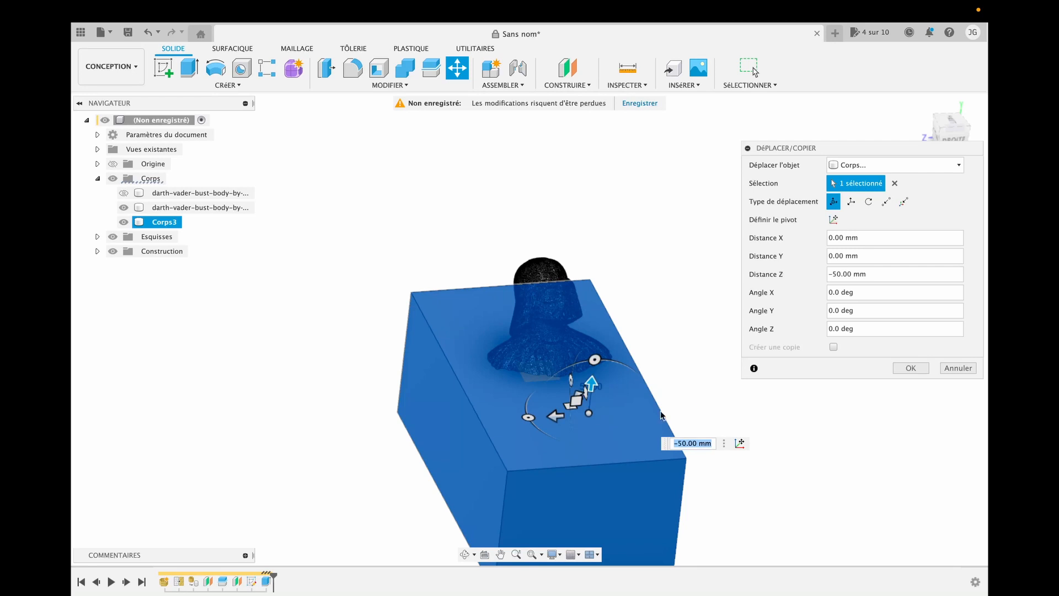
Set the block's Z displacement to -35 mm so that its top face meets the base of the bust
shift+middle_drag(663, 415, 618, 415)
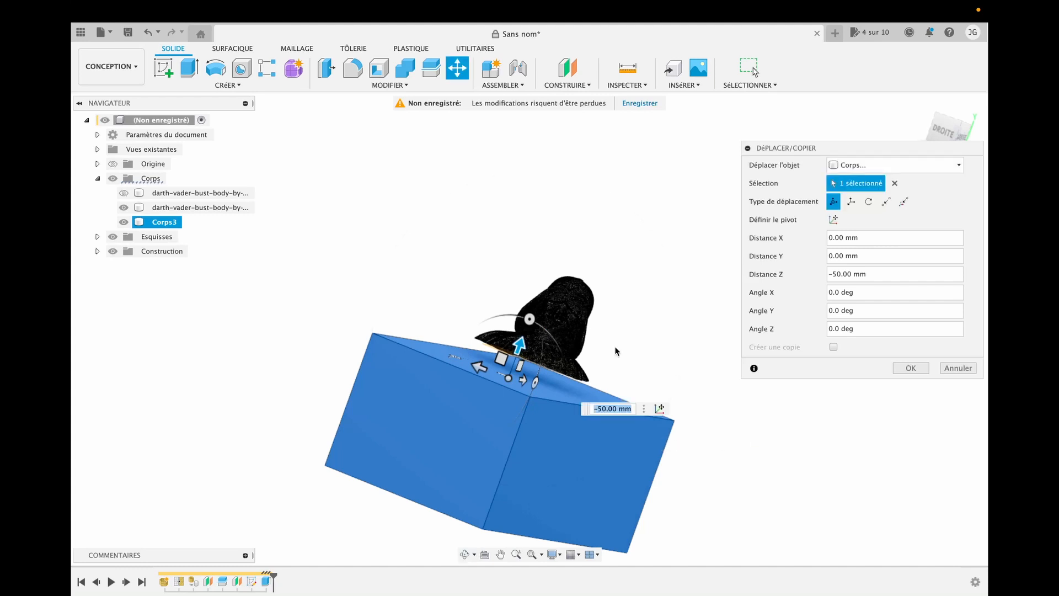
drag(518, 345, 534, 302)
text(8)
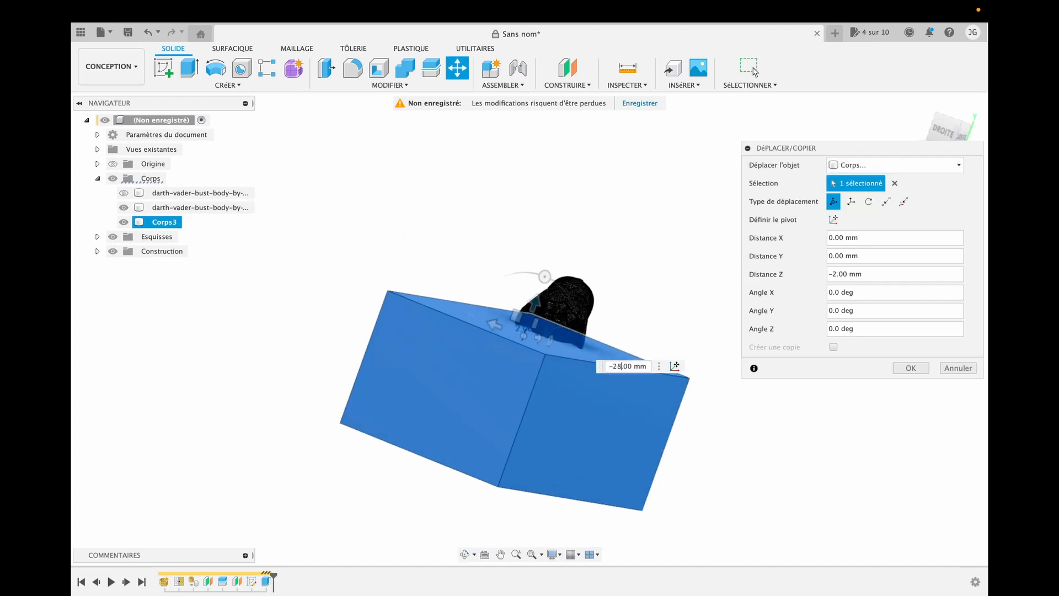
key(BackSpace)
key(BackSpace)
text(35)
shift+middle_drag(582, 421, 527, 384)
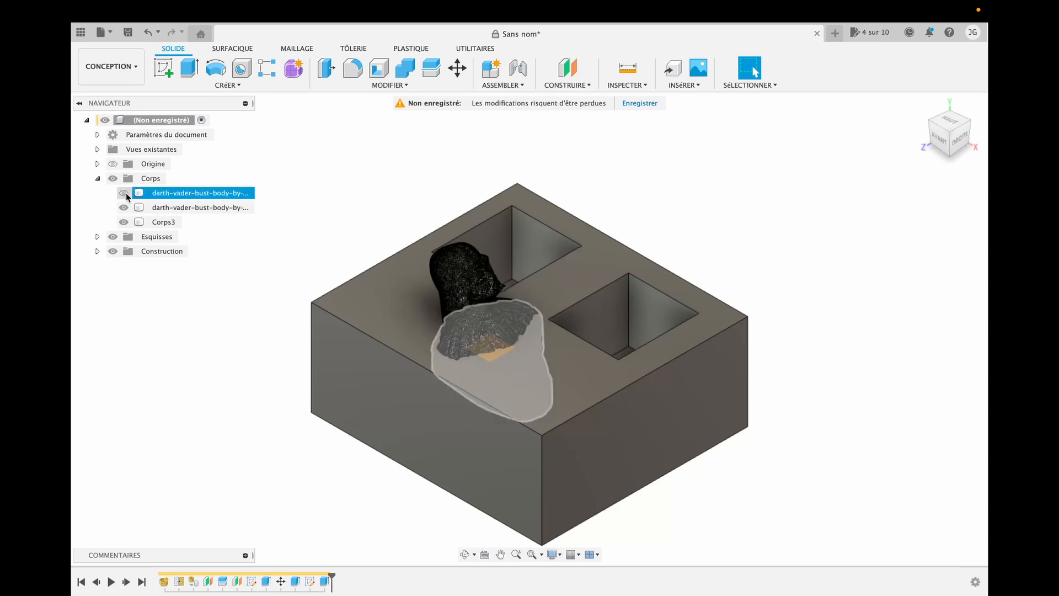
Toggle the visibility of the bust and the block to check that they are separate bodies
click(124, 207)
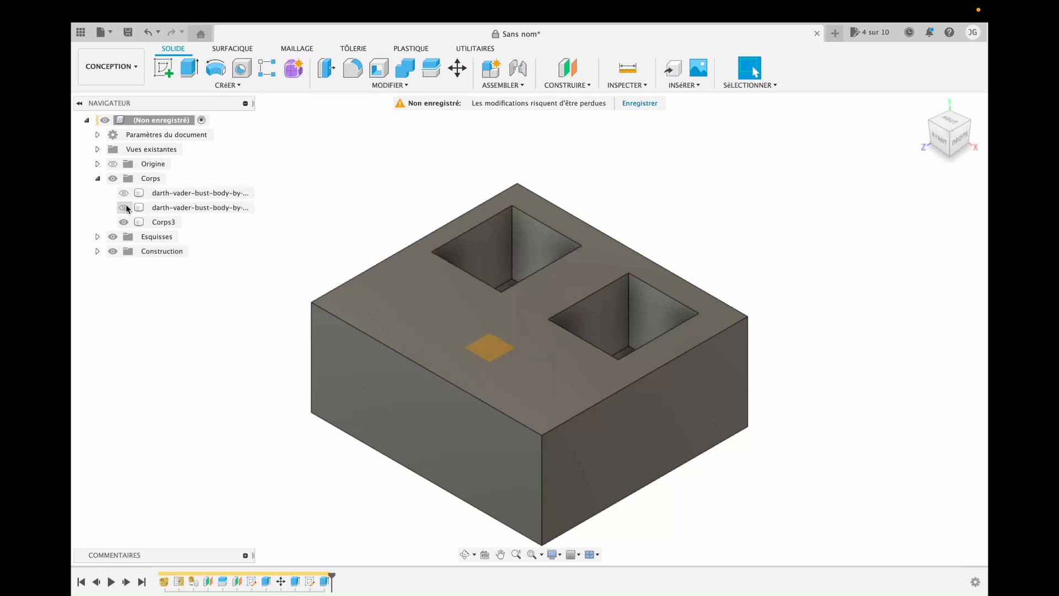
click(123, 221)
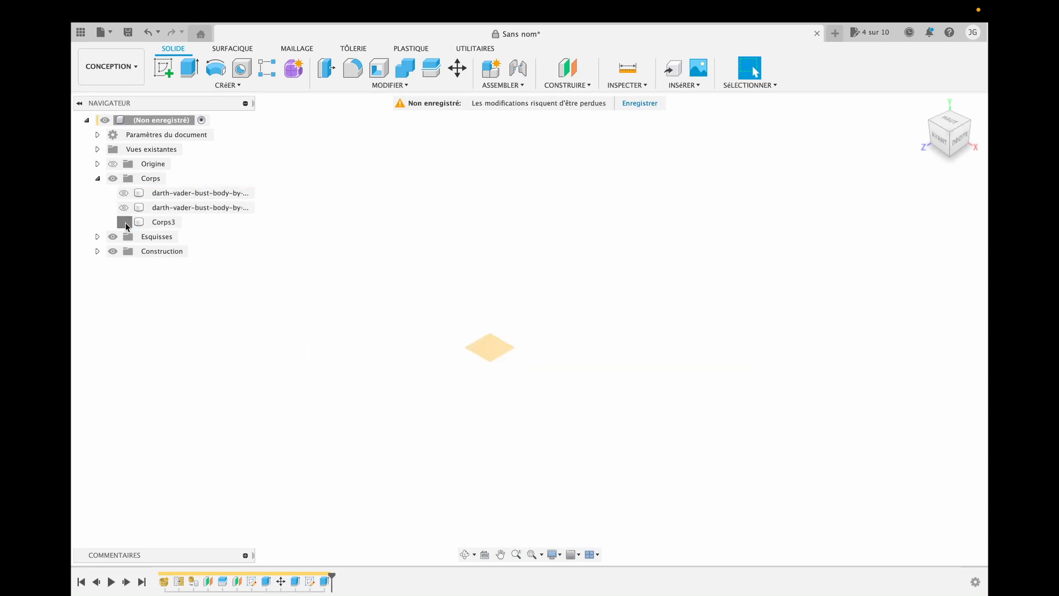
click(124, 221)
click(124, 208)
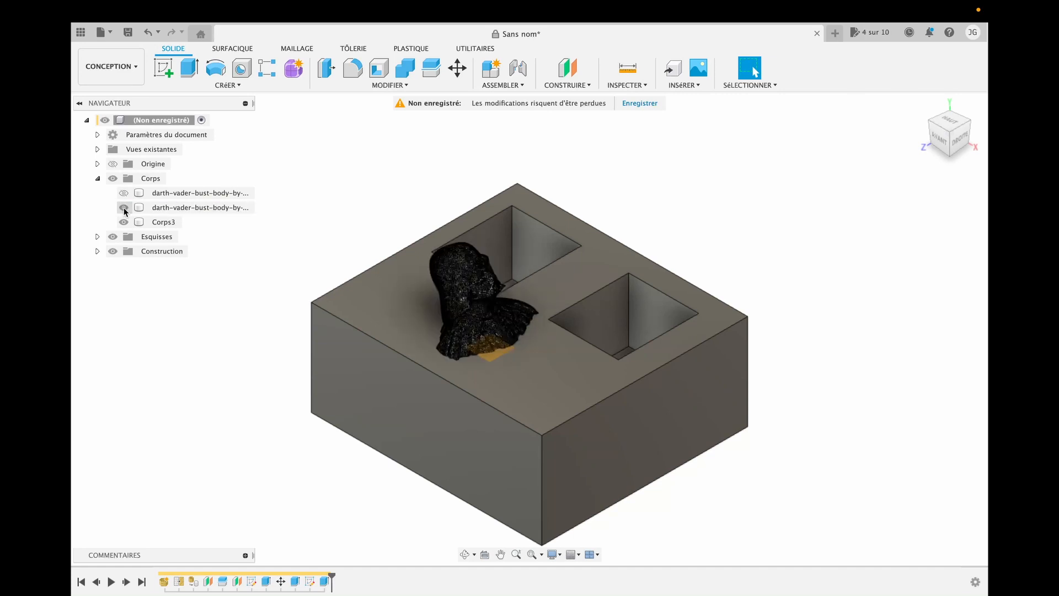
click(528, 422)
key(Escape)
Combine the bust as target body with the block as tool body using the Join operation
click(406, 76)
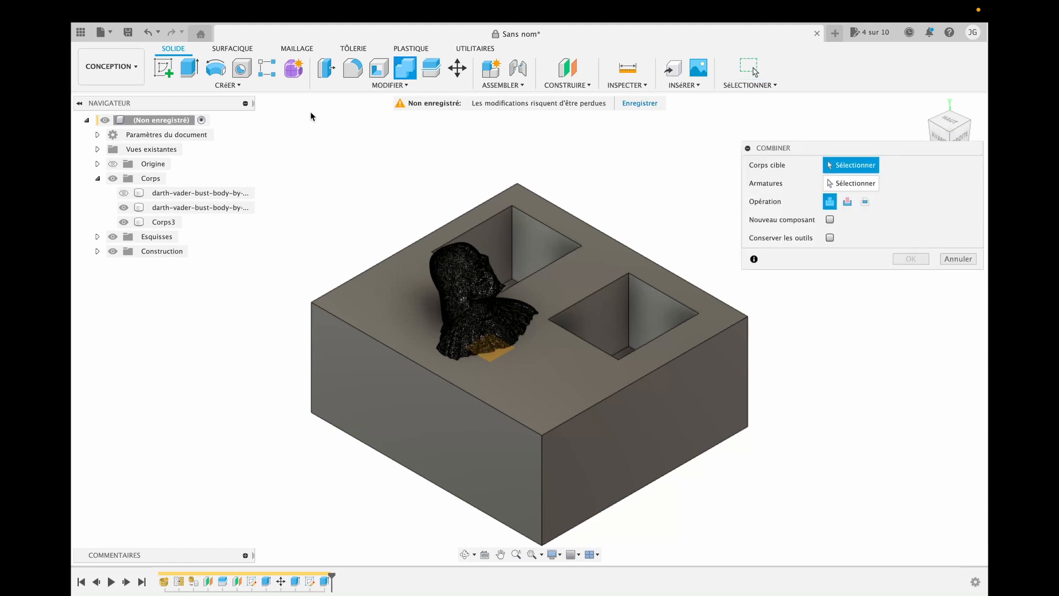
click(167, 209)
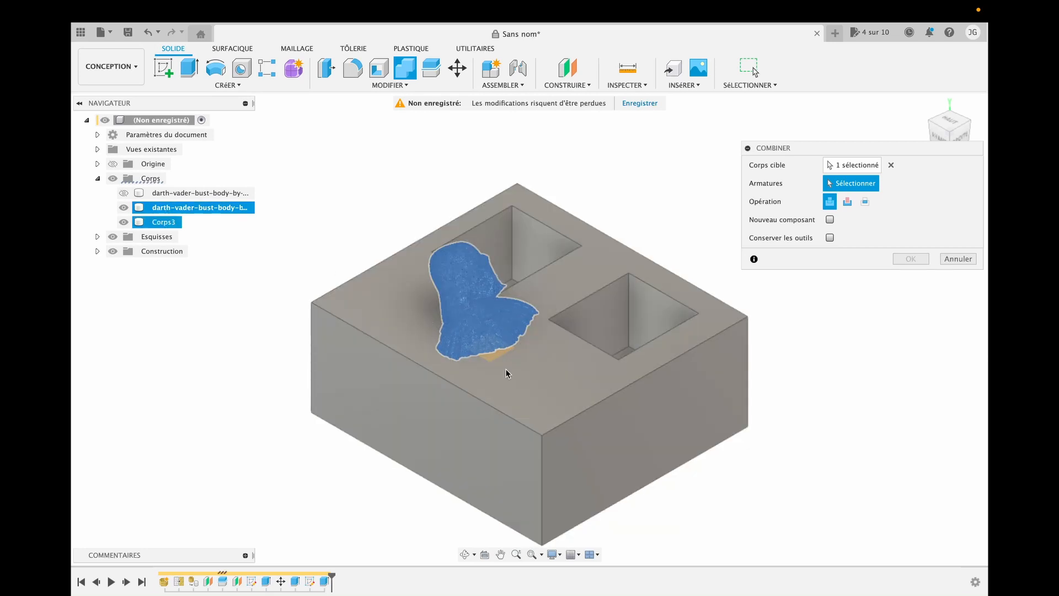
click(505, 369)
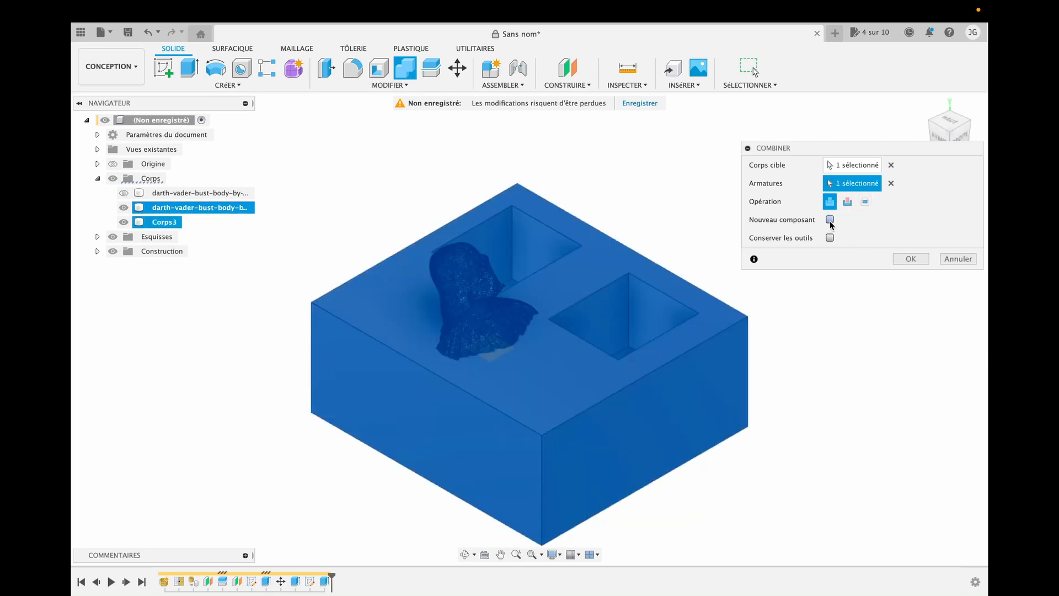
click(911, 259)
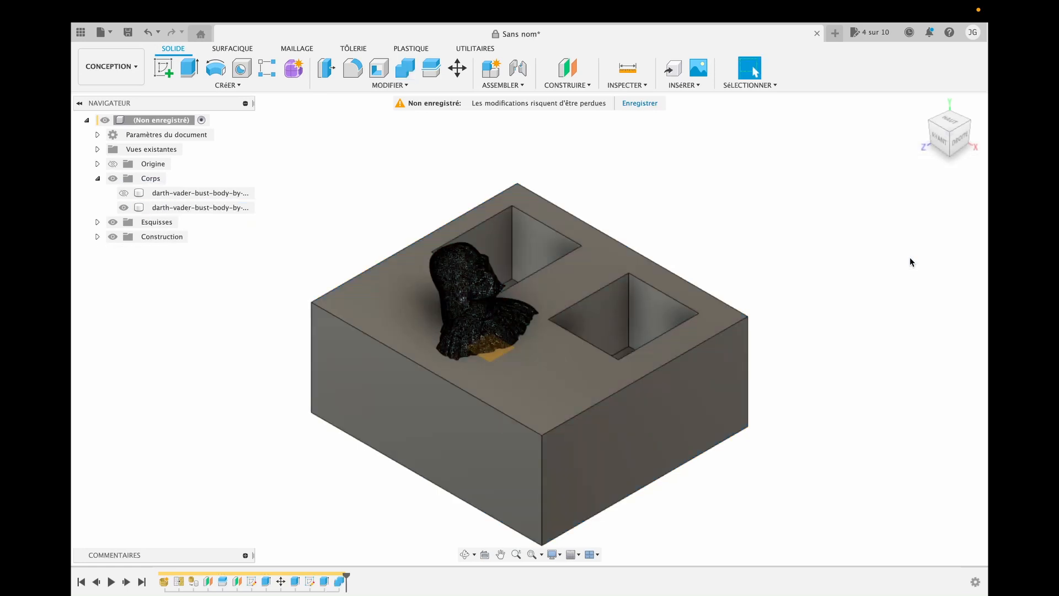
Toggle the joined body's visibility to check that it is one body, and examine it from another angle
click(124, 208)
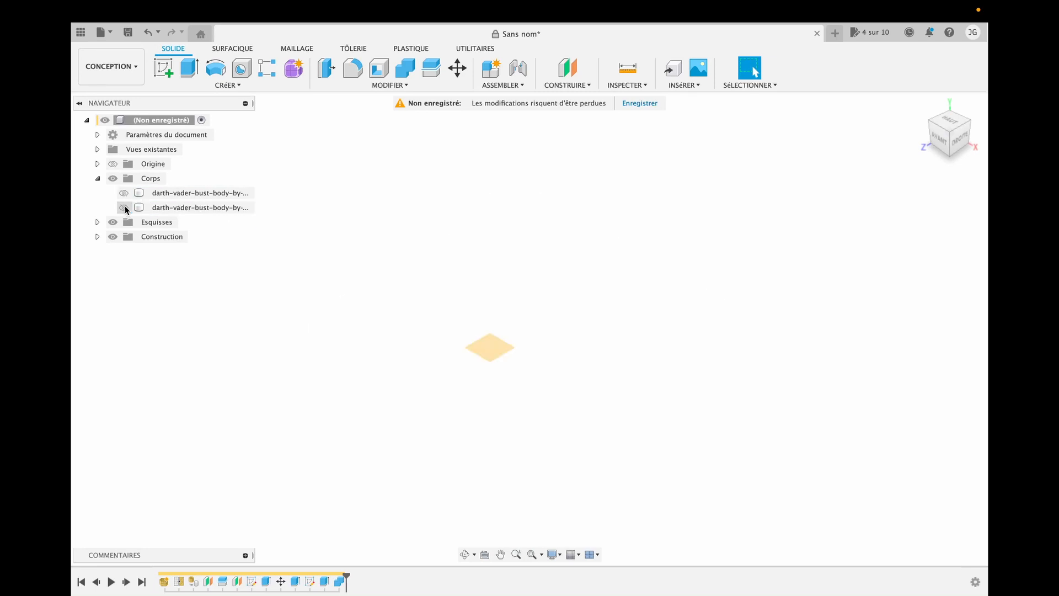
click(124, 208)
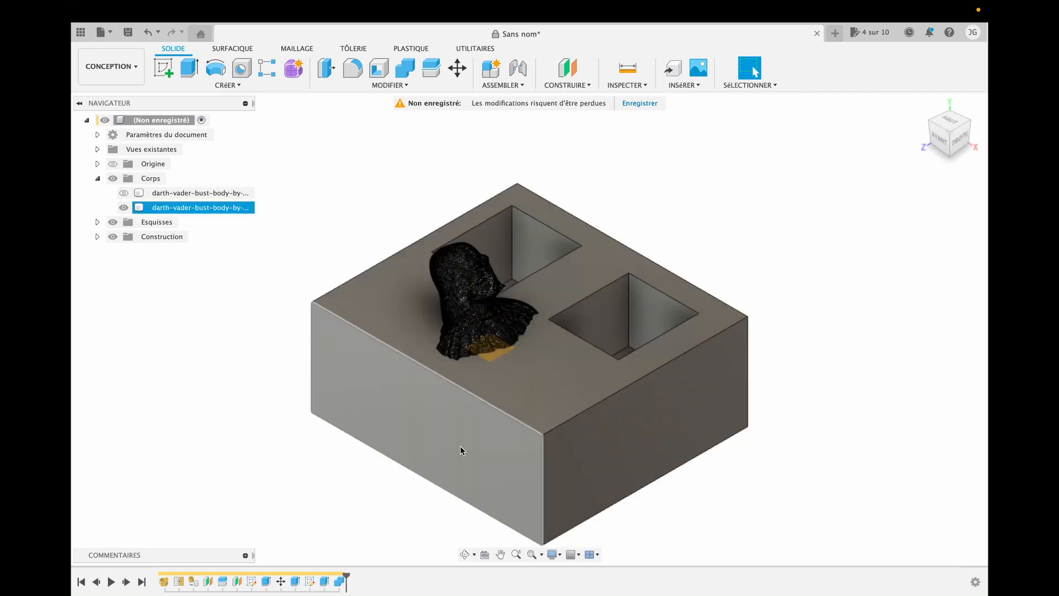
click(465, 555)
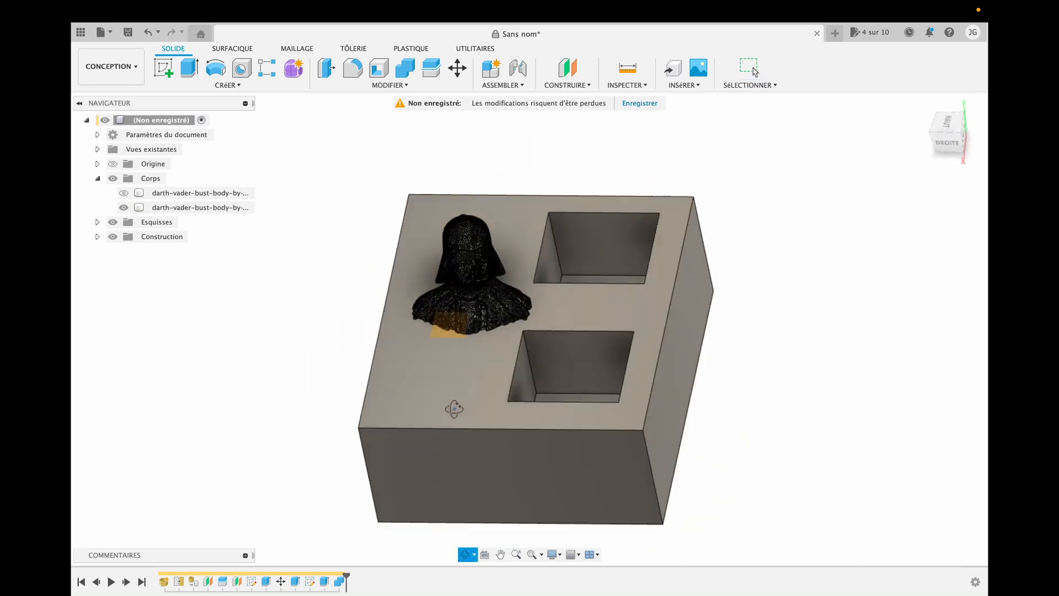